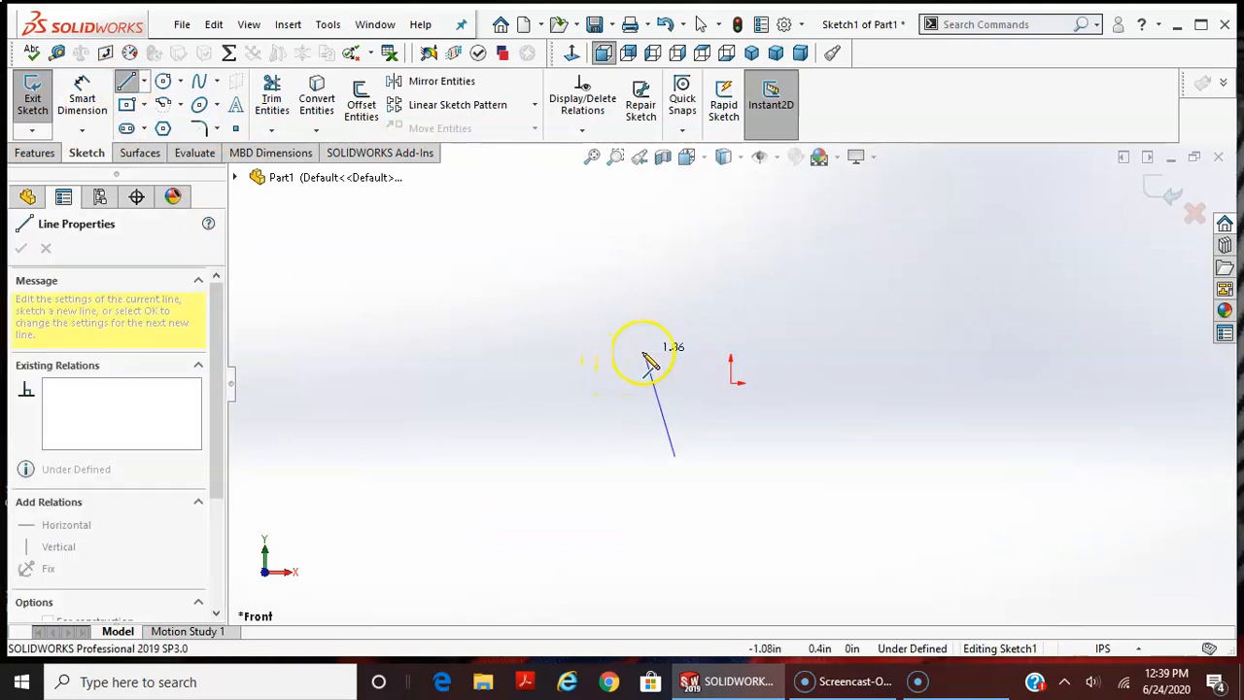
Sketch connected lines for the slanted lower-left edge, vertical left edge, horizontal top edge and the upper-right step of the profile
click(607, 356)
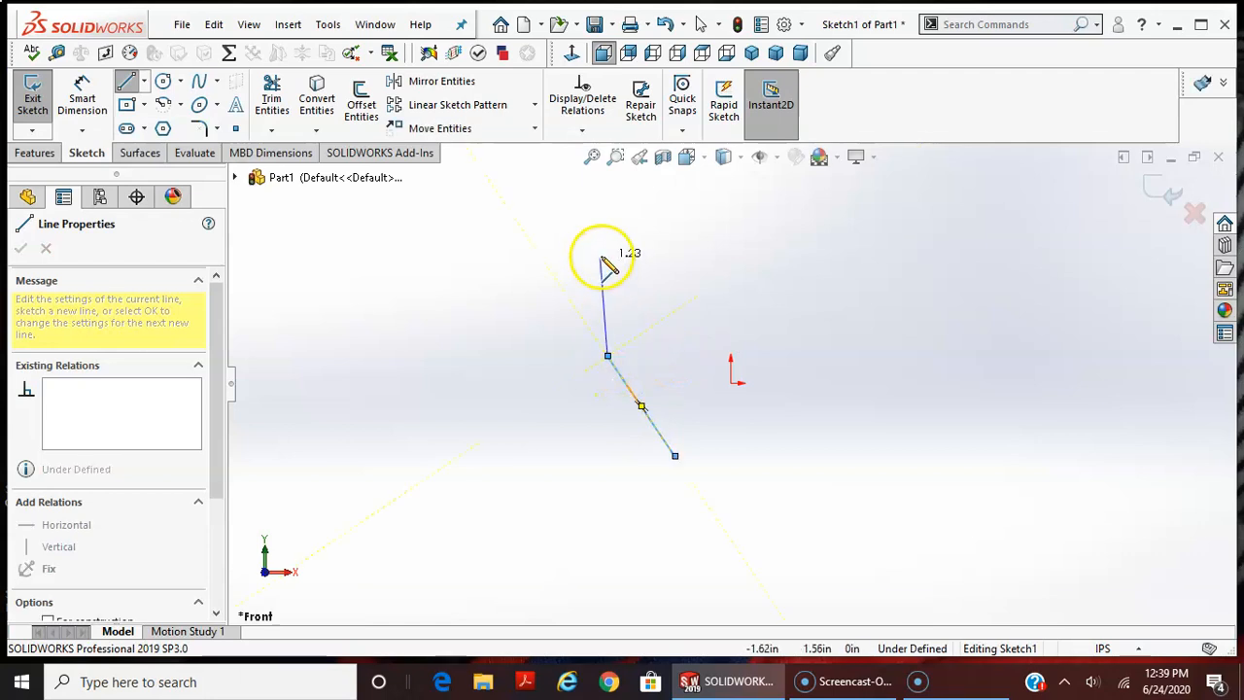
click(607, 230)
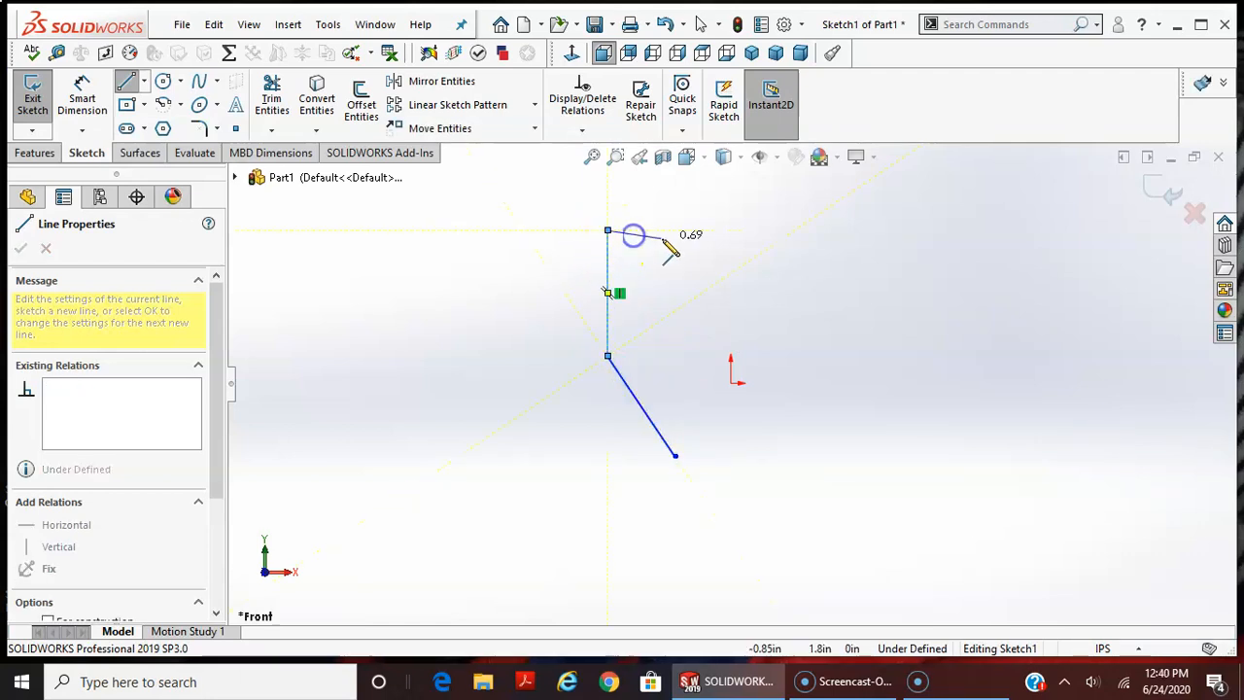
click(675, 230)
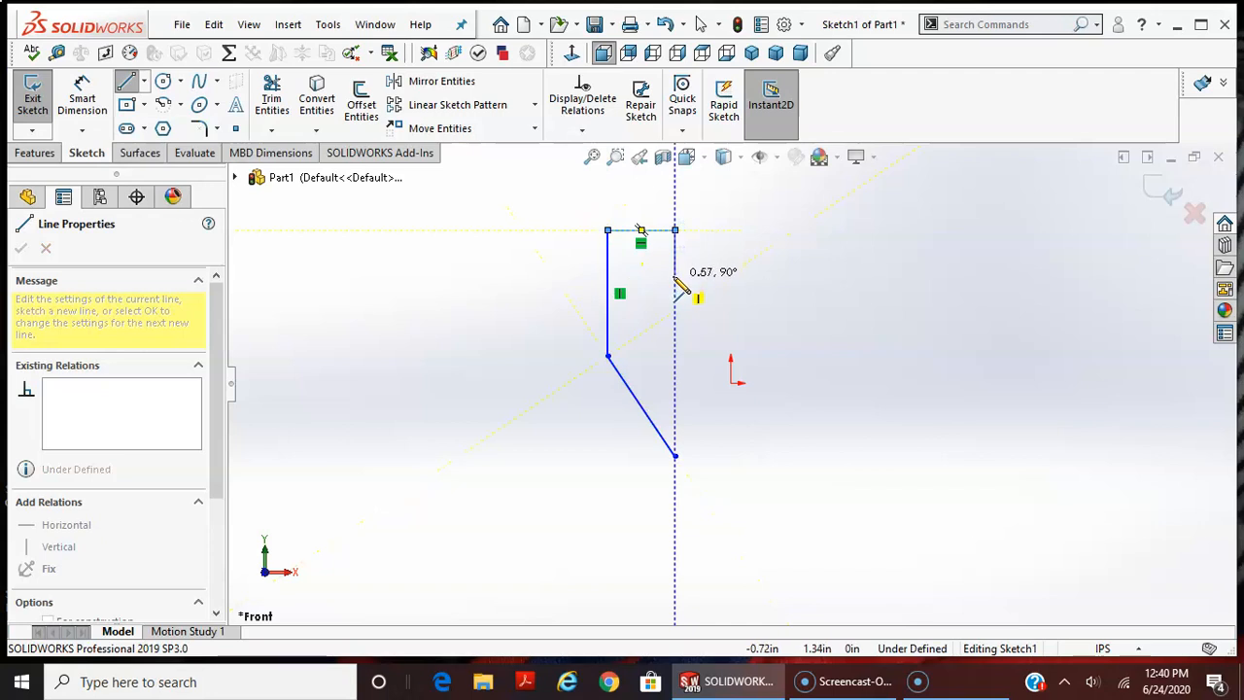
click(675, 278)
click(716, 280)
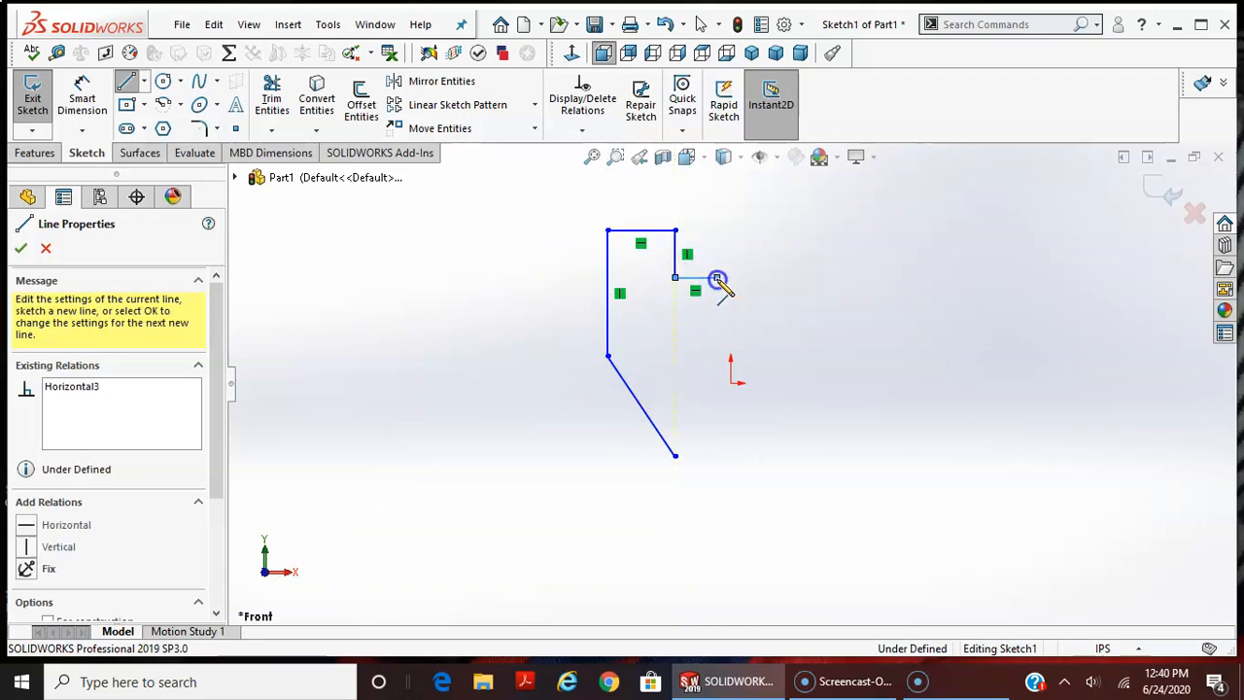
Continue with a slanted edge parallel to the lower-left one, add the lower-right step, and close the profile along its base, about 2.8 in tall
click(793, 376)
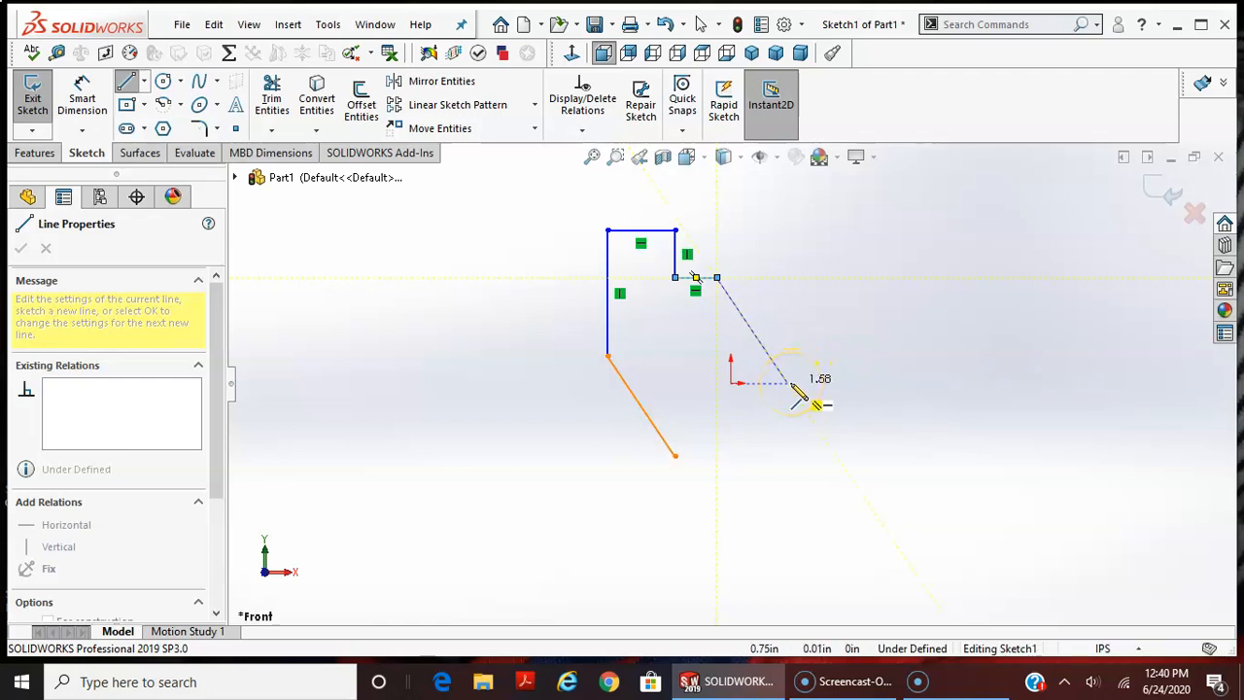
click(788, 383)
click(787, 410)
click(832, 410)
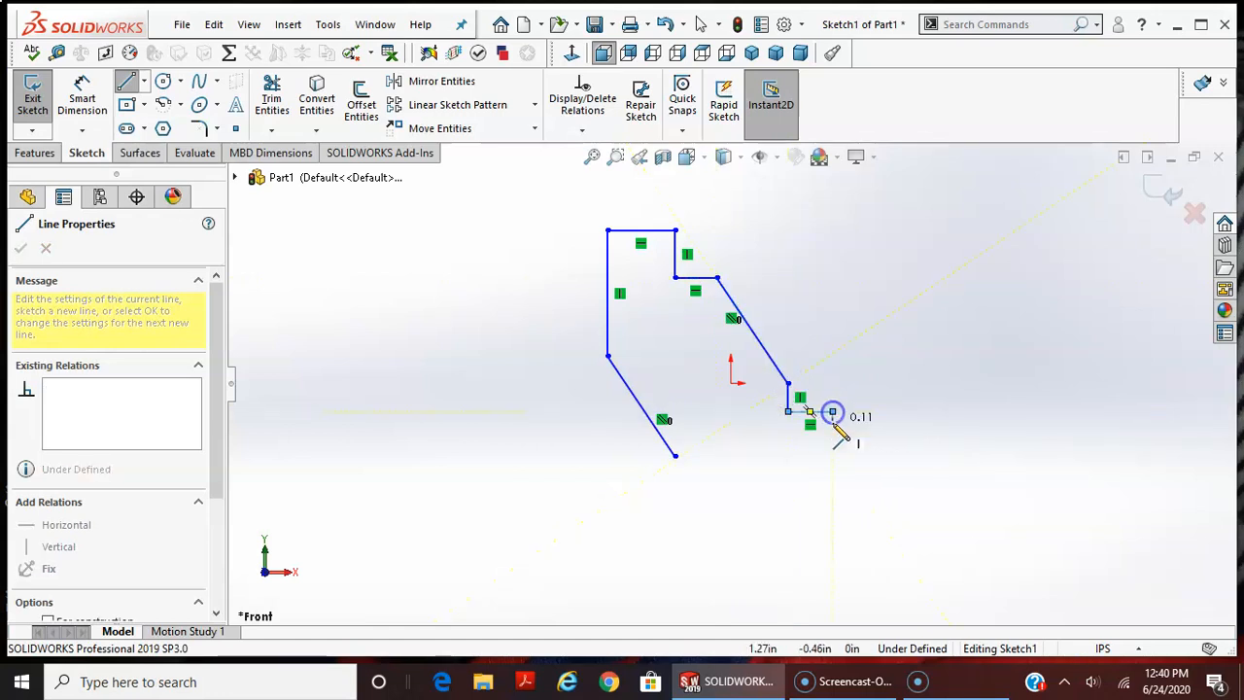
click(832, 455)
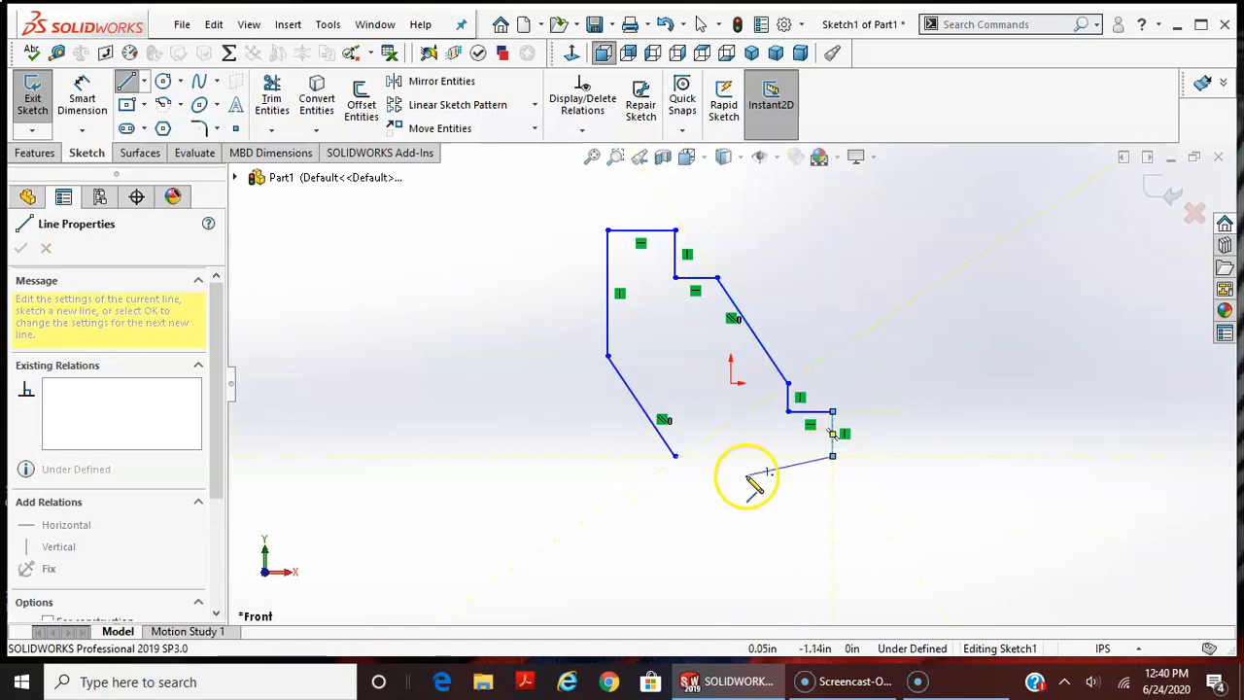
click(677, 456)
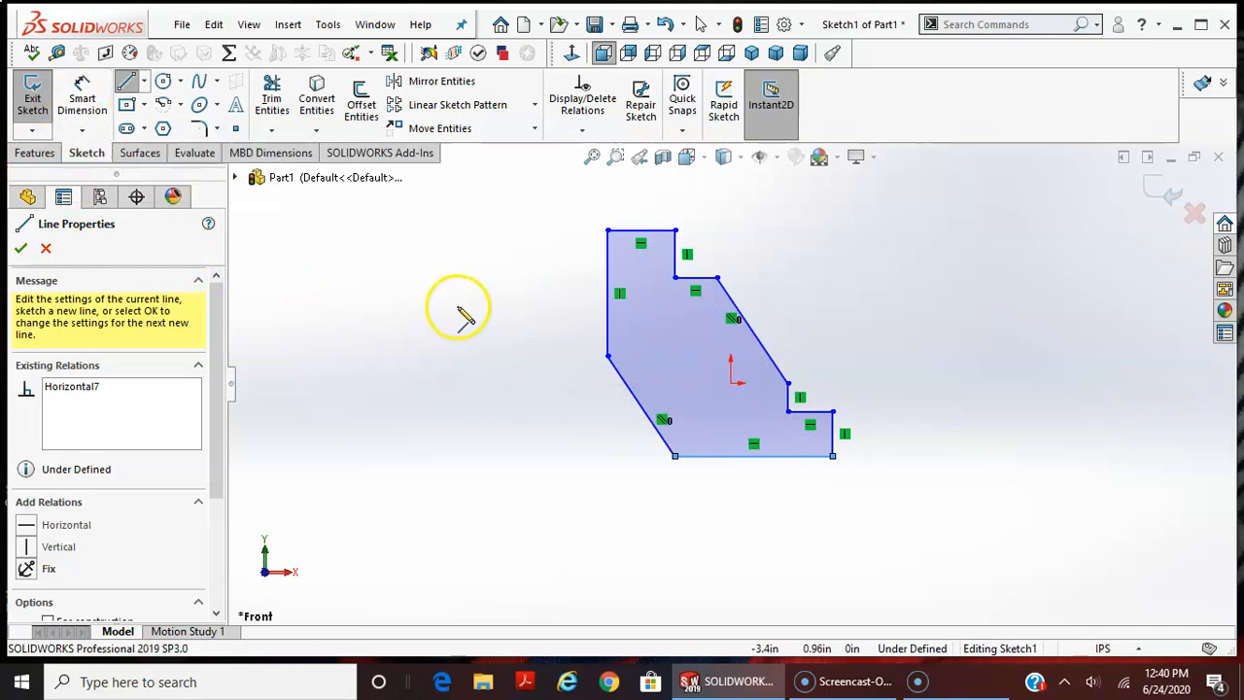
Dimension the profile's overall height between its top and bottom edges as 4 in
click(82, 98)
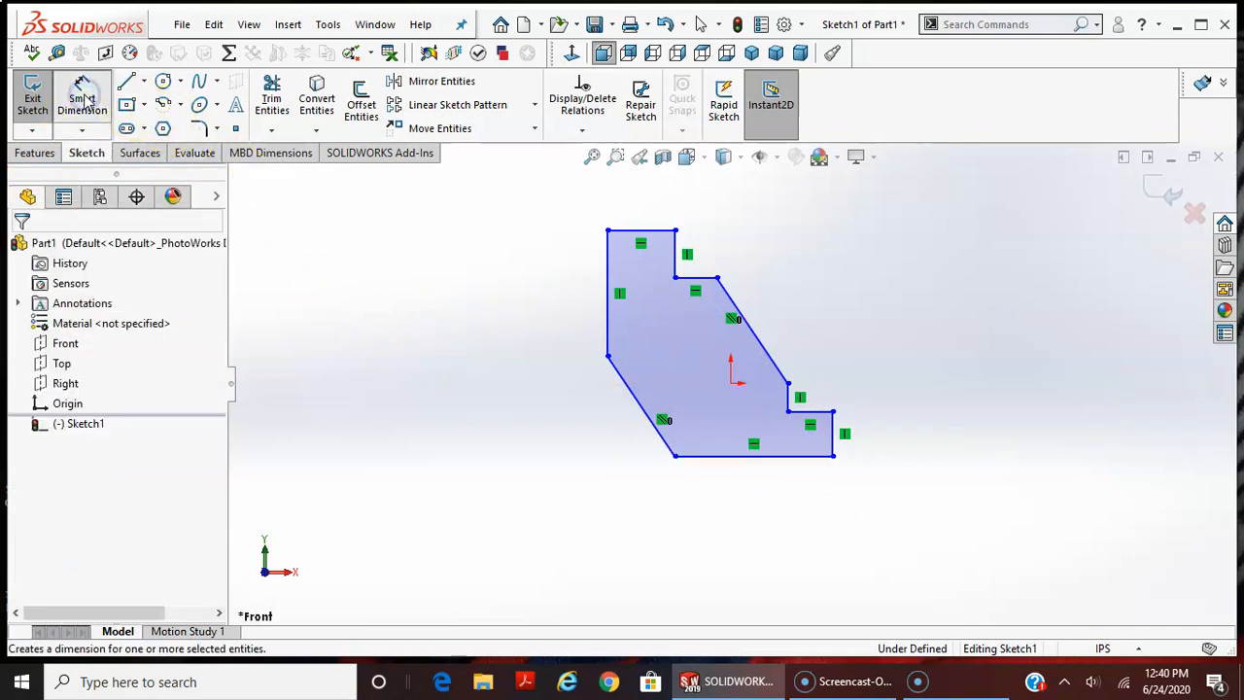
click(639, 231)
click(716, 456)
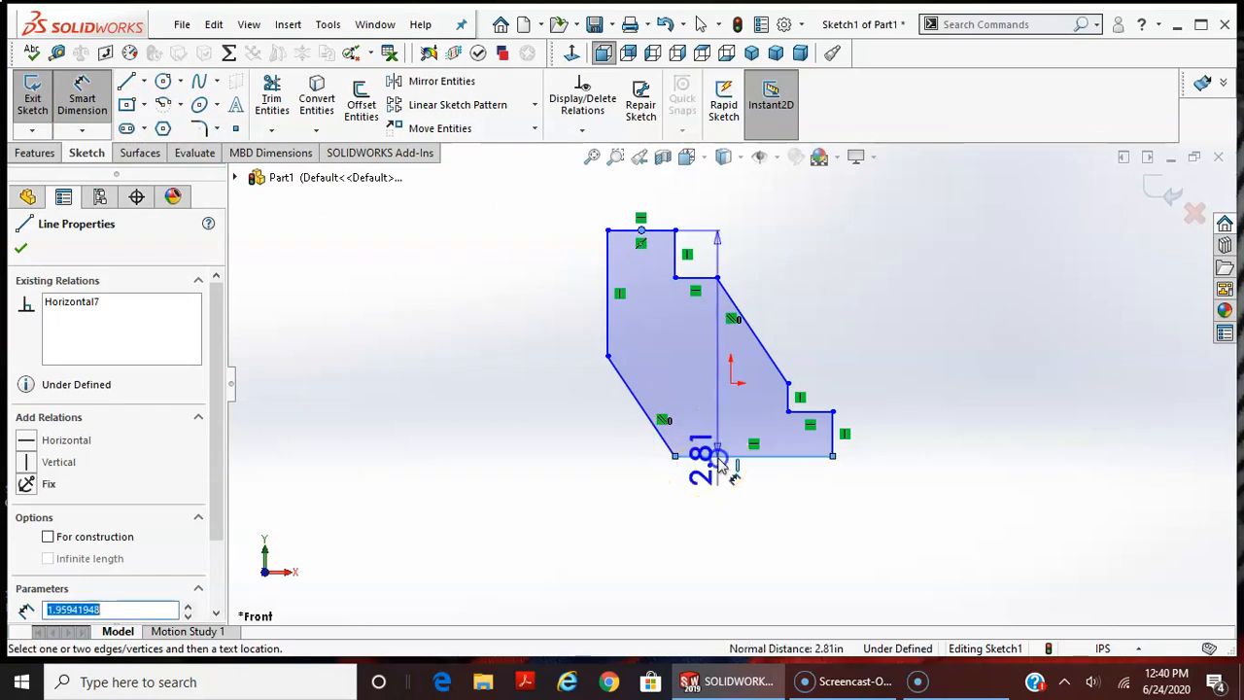
click(481, 358)
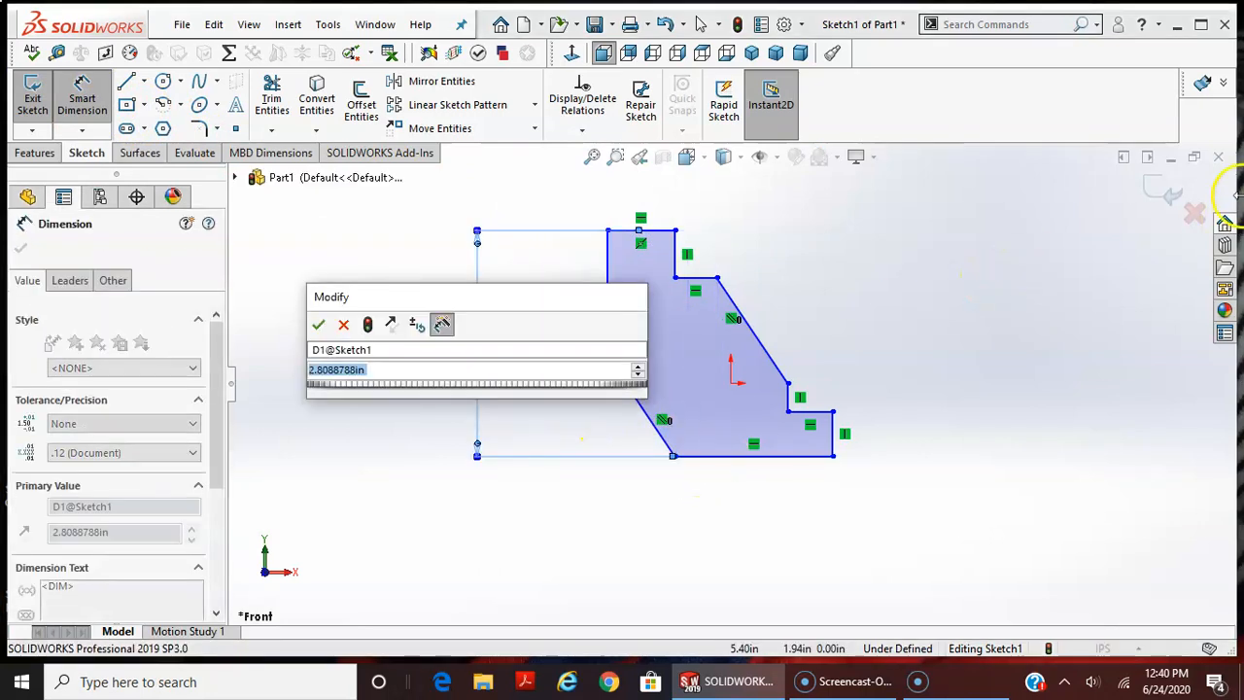
text(4)
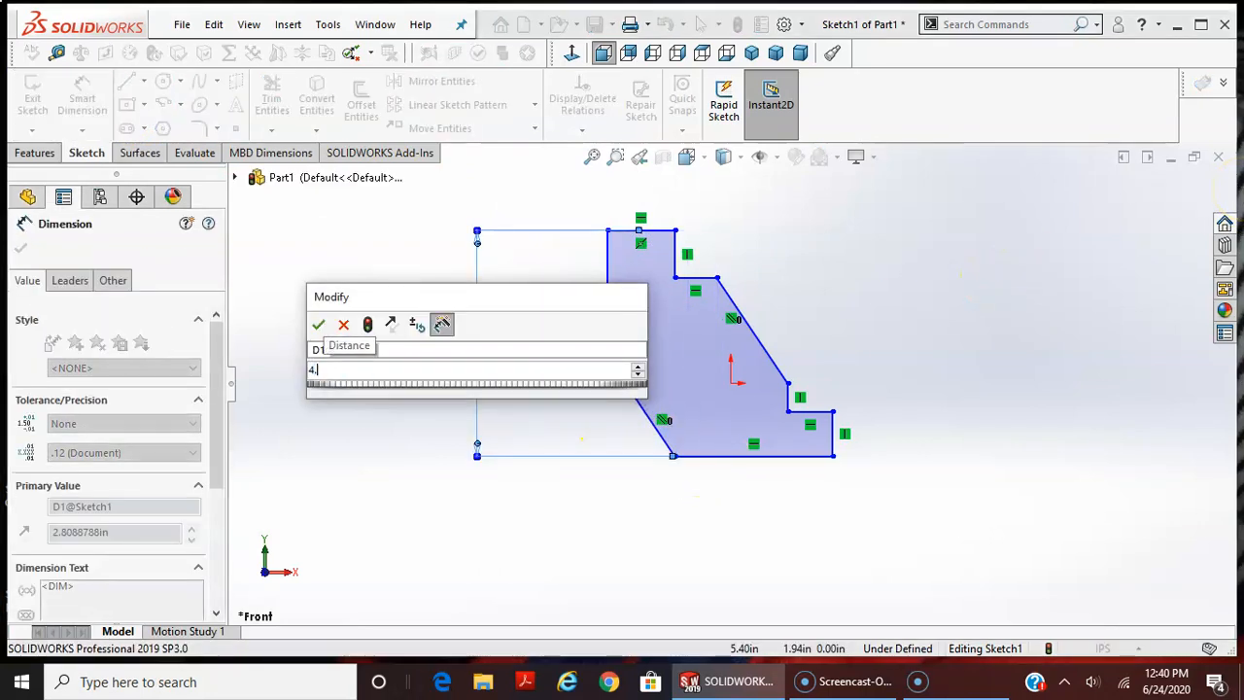
key(Return)
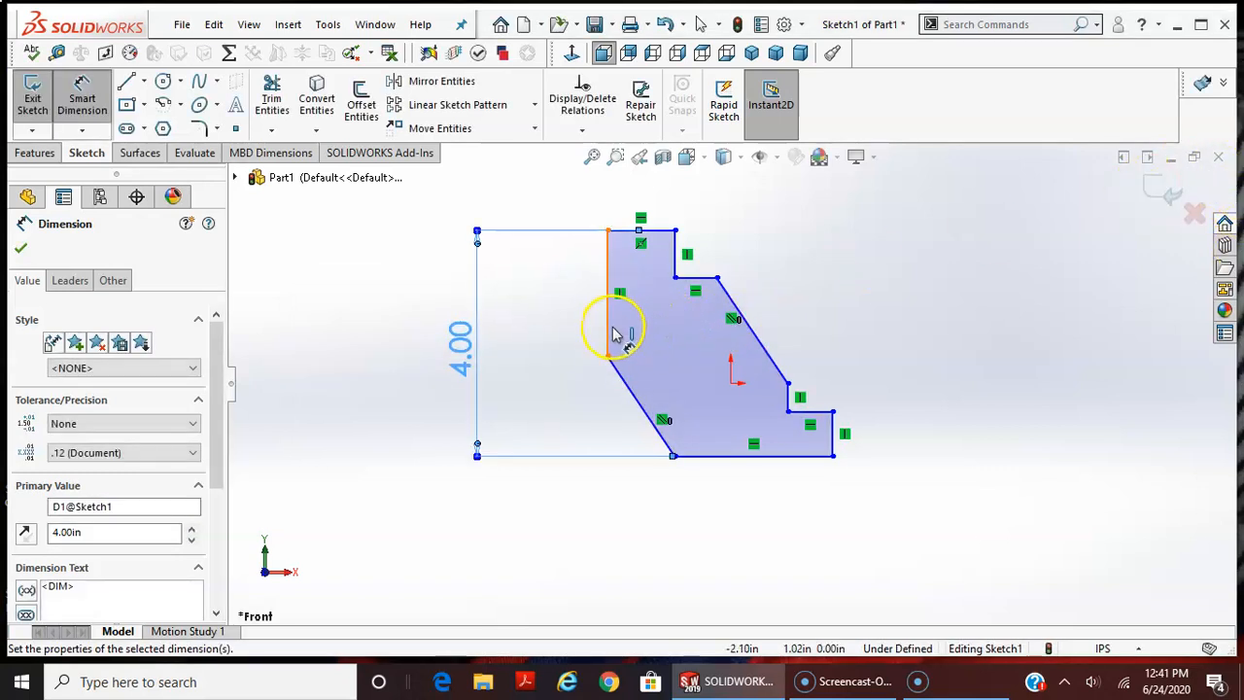
Dimension the profile's width from the long left edge to the lower-right vertical edge as 3.5 in
click(609, 326)
click(831, 429)
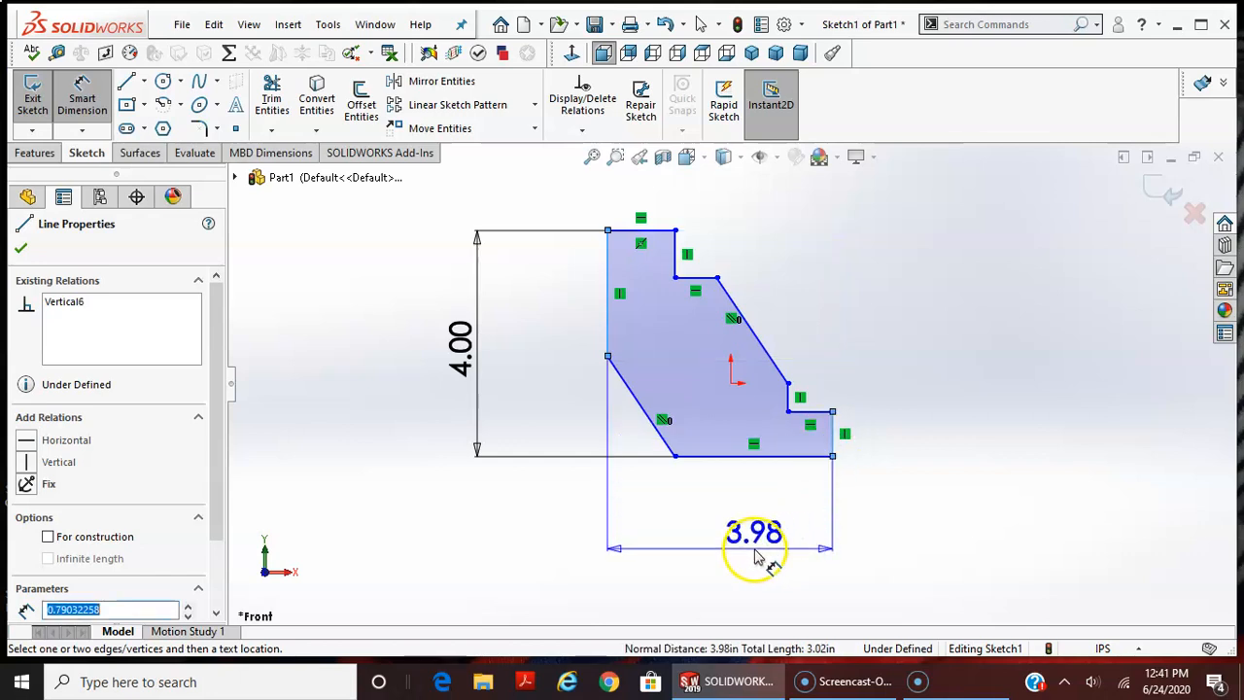
click(719, 541)
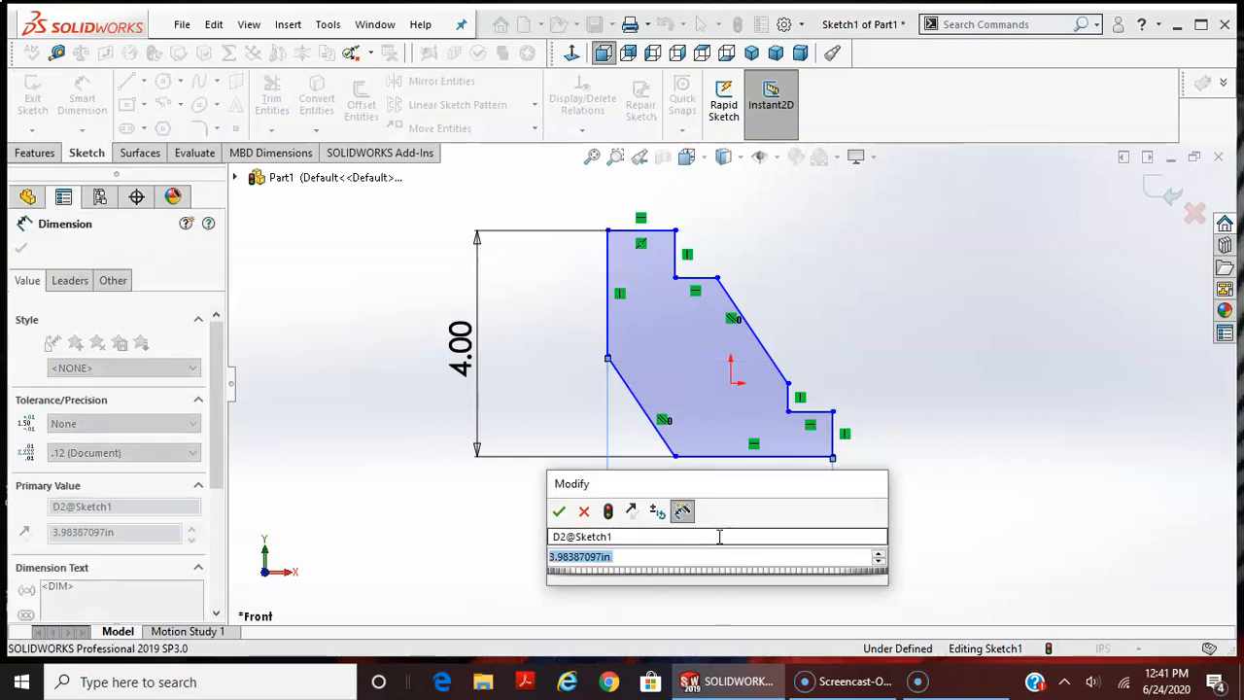
text(3.5)
key(Return)
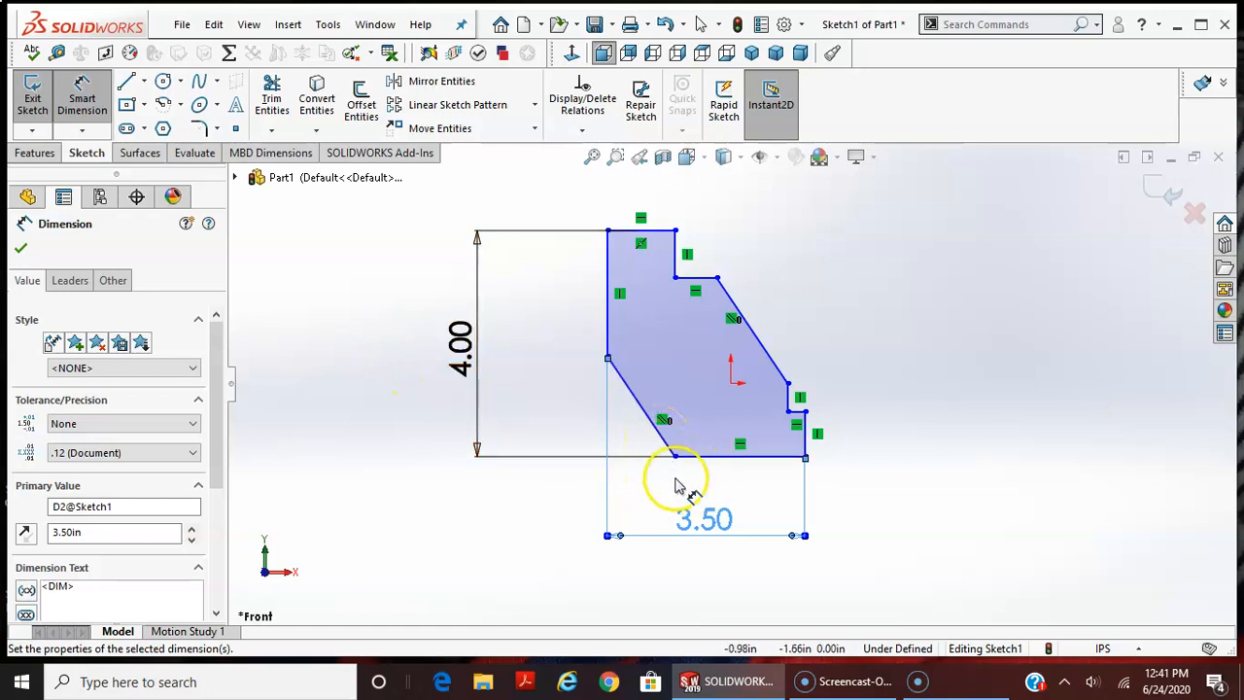
Dimension the outside angle between the lower-left slanted edge and the extended bottom edge as 45 degrees
click(664, 444)
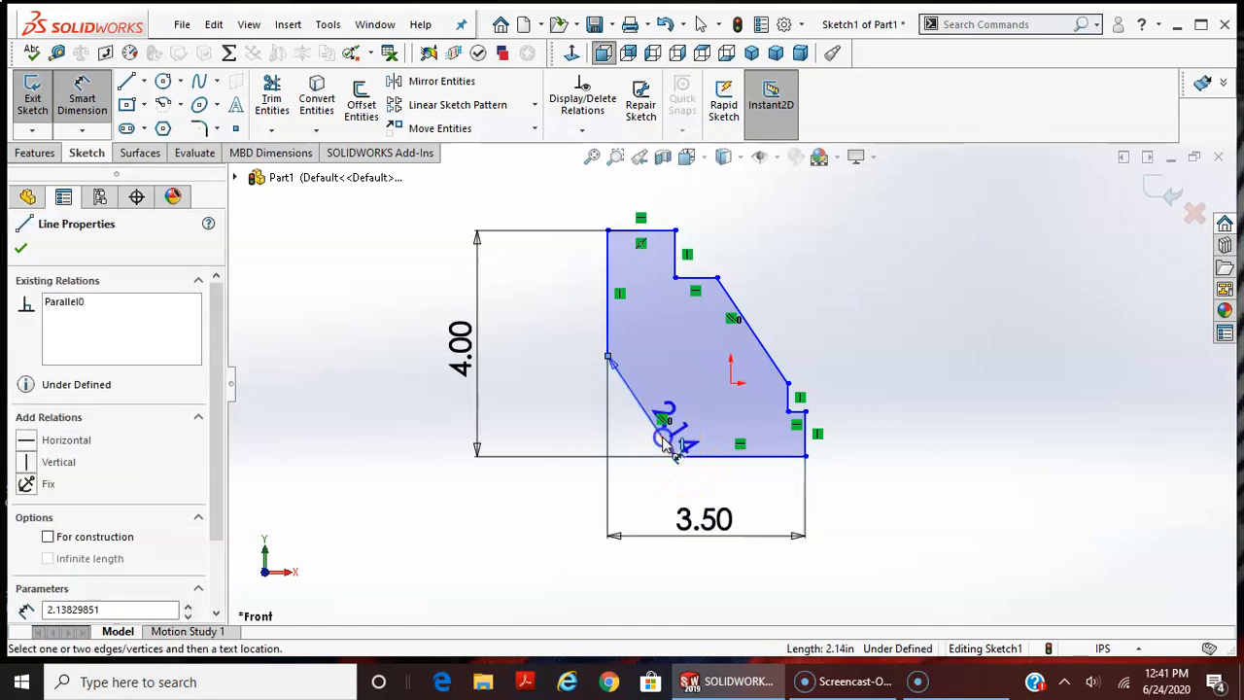
click(712, 457)
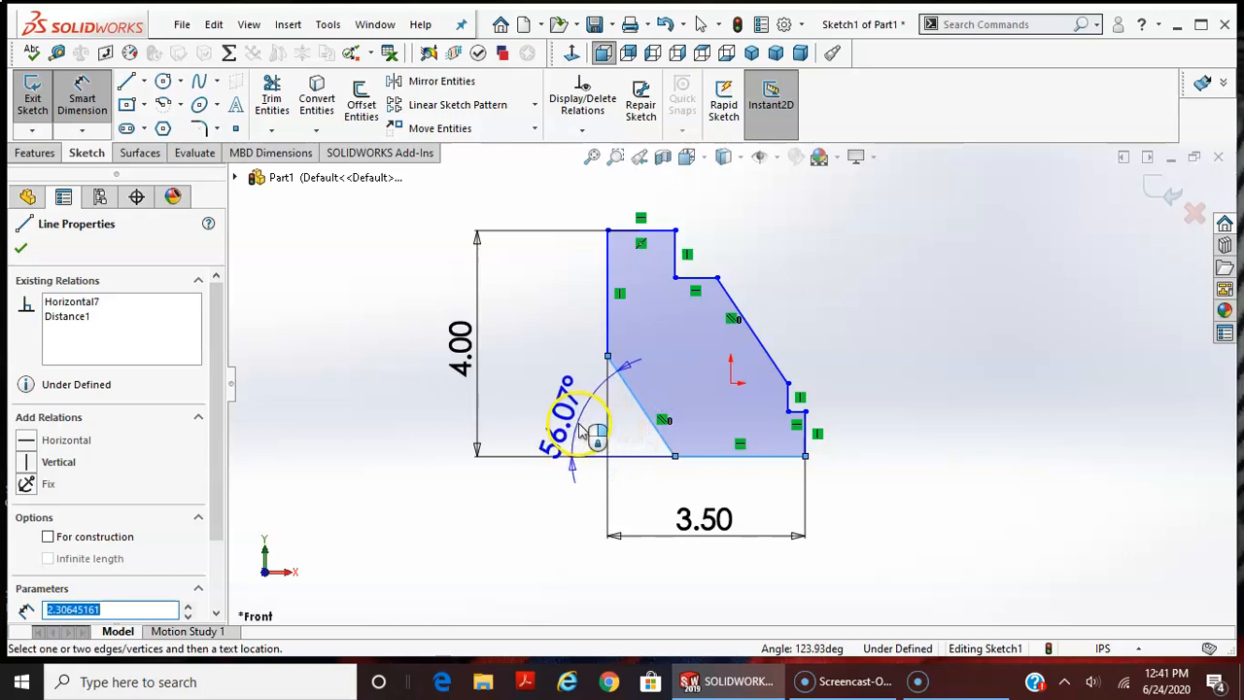
click(582, 433)
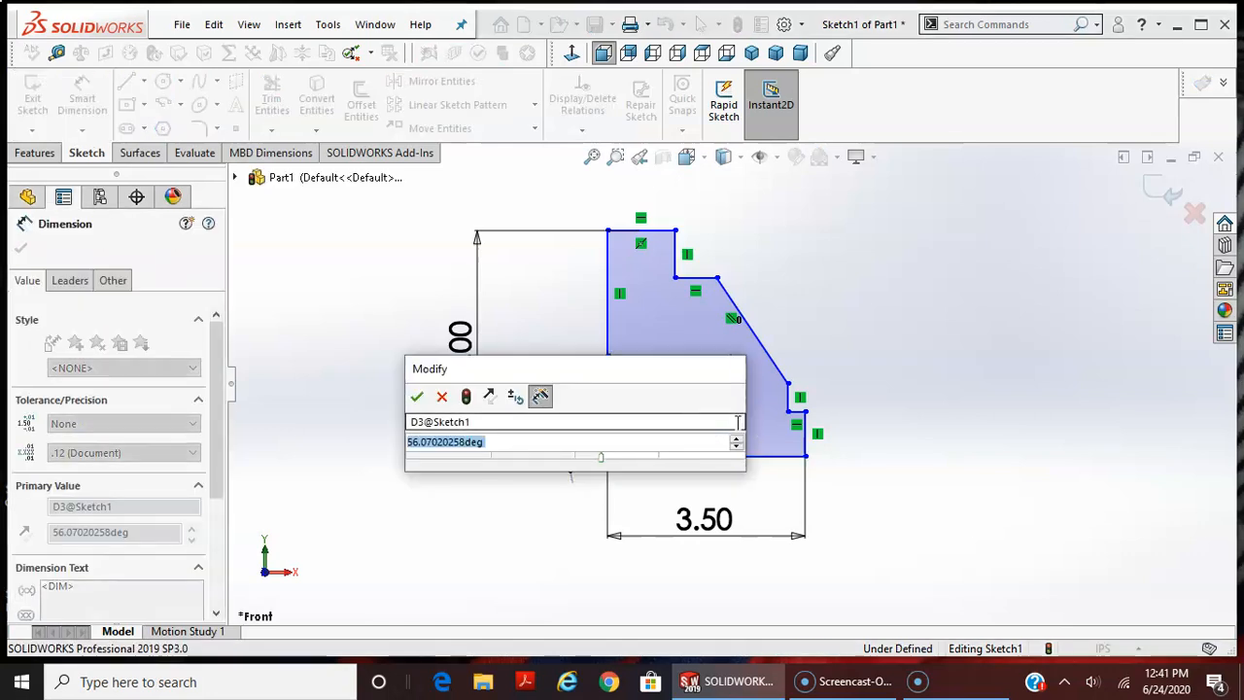
text(45.)
key(Return)
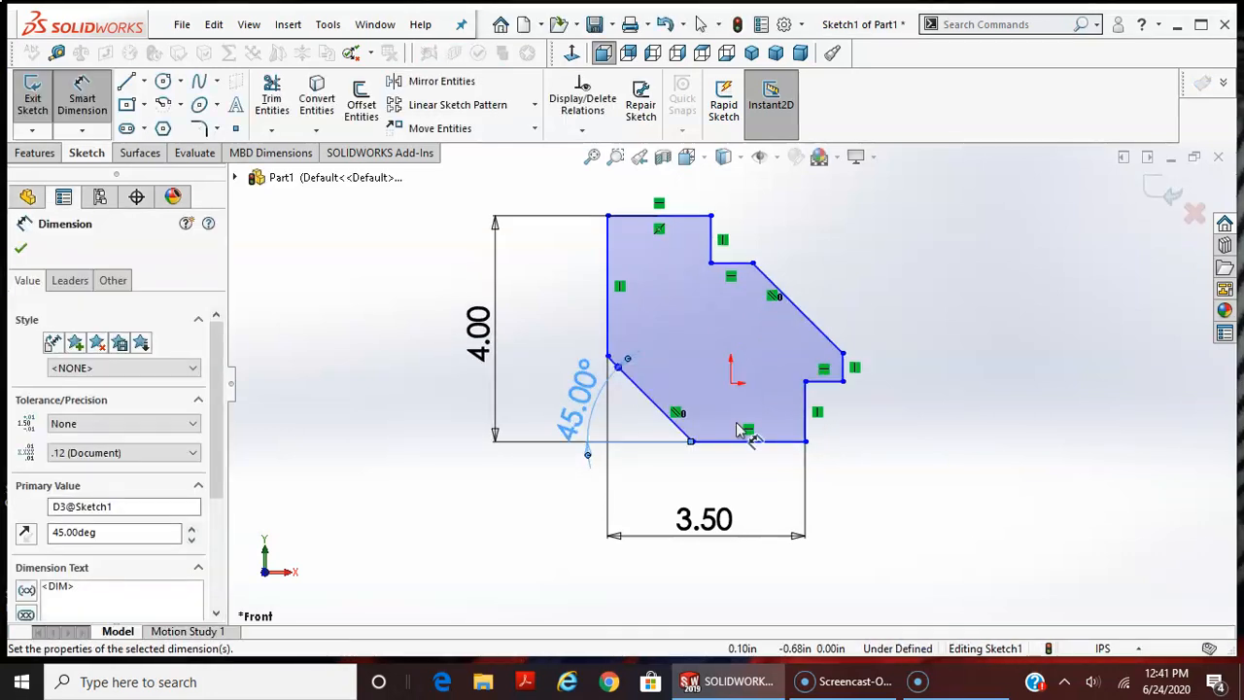
Dimension the horizontal distance from the left edge to the lower end of the lower-left slanted edge as 1.5 in
drag(831, 410, 832, 384)
ctrl+middle_drag(841, 316, 816, 322)
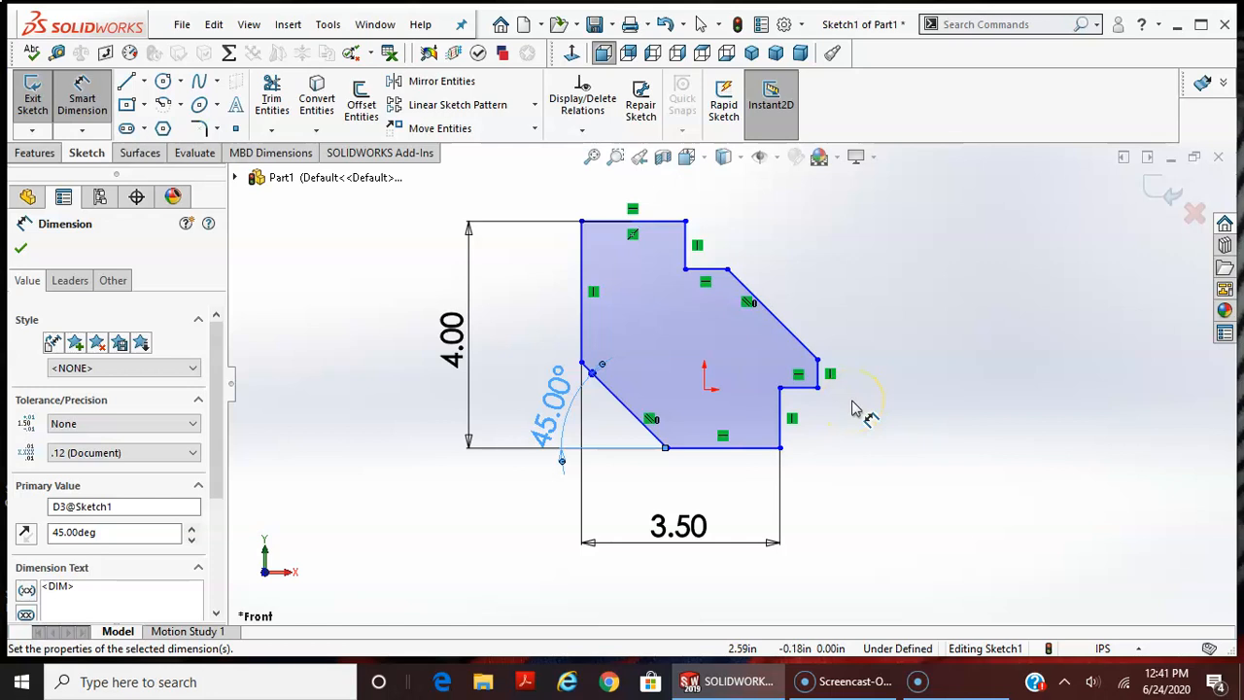
scroll(846, 410, up, 1)
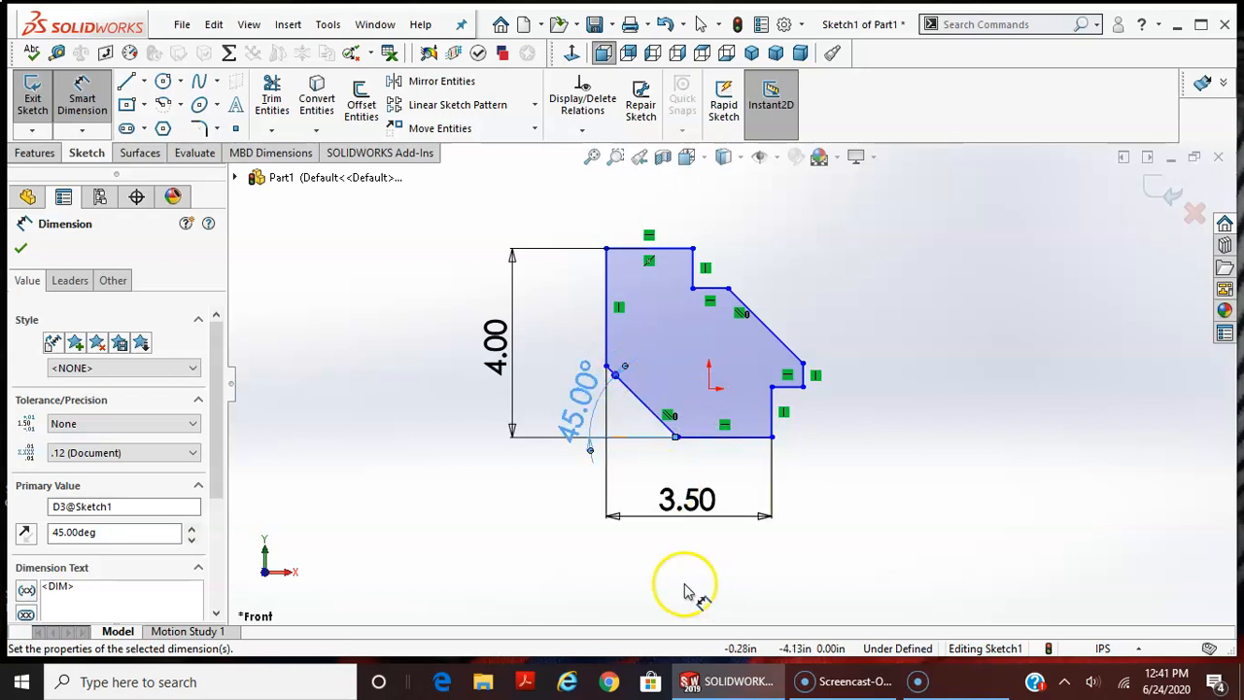
scroll(661, 406, down, 2)
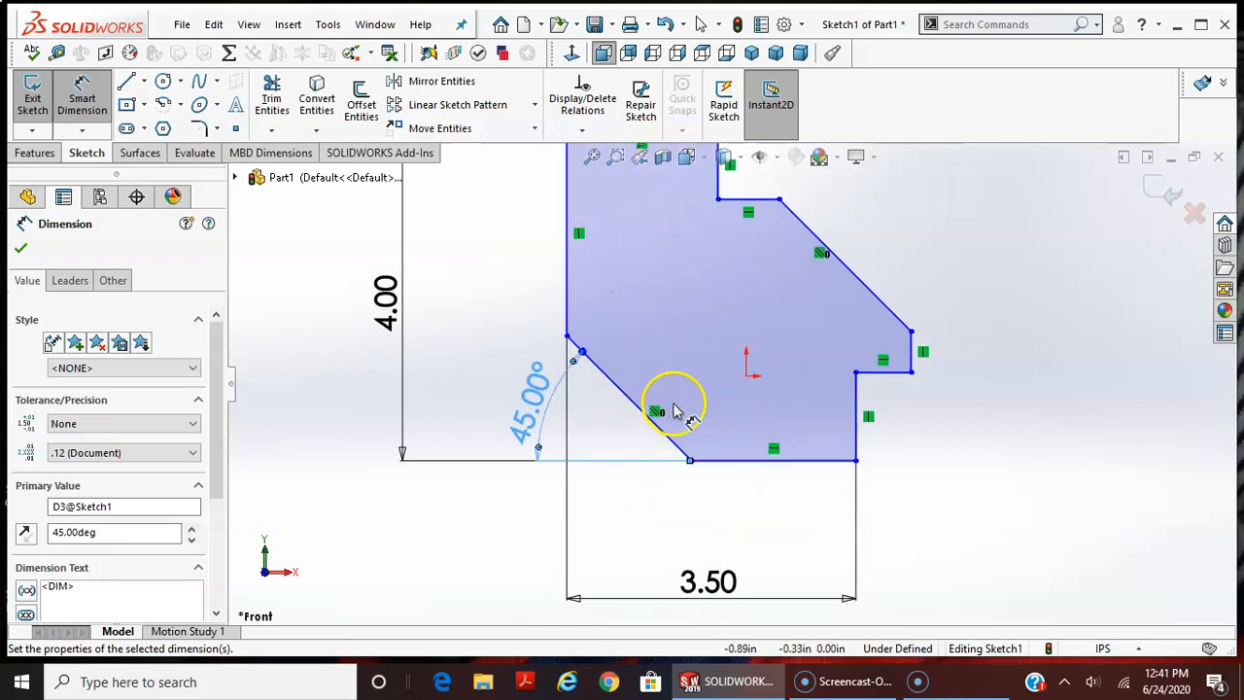
click(691, 461)
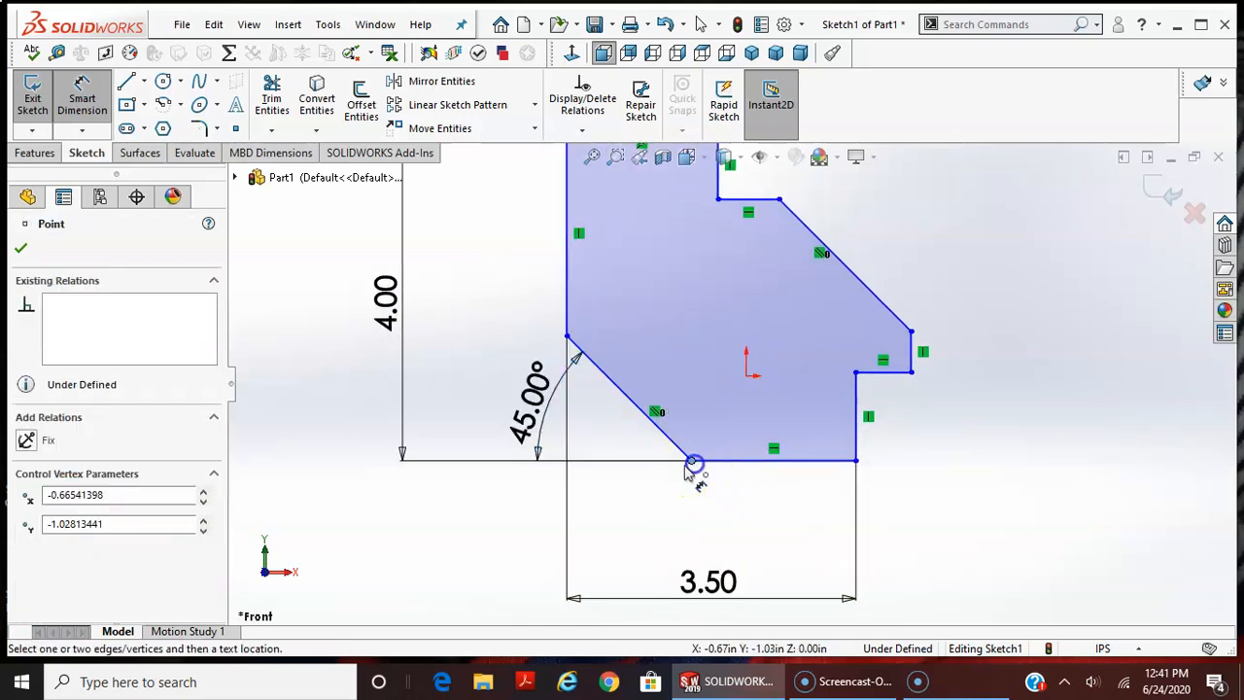
click(571, 282)
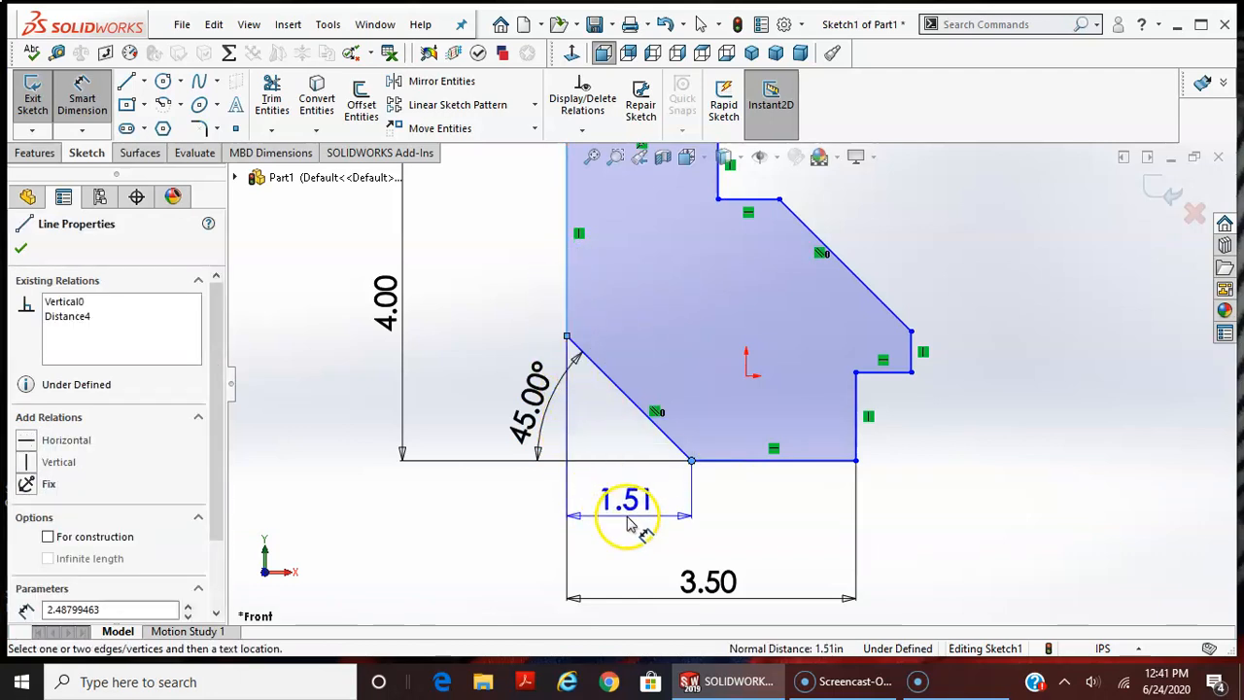
click(629, 516)
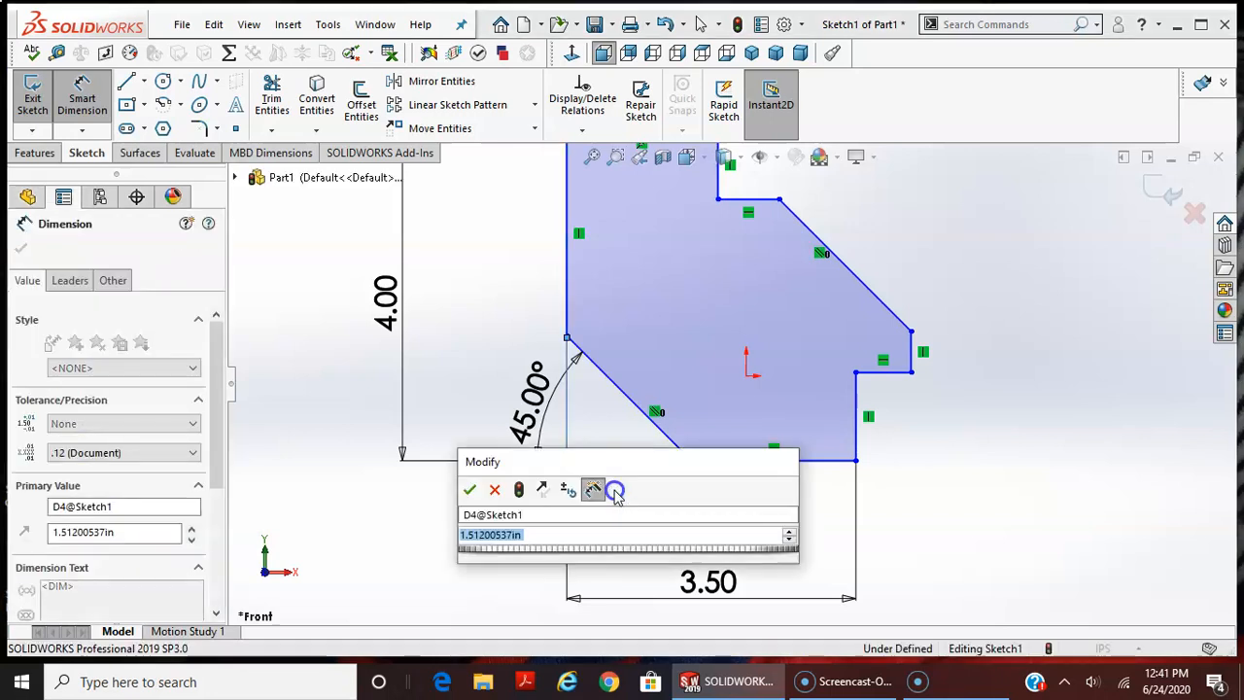
text(1.5)
key(Return)
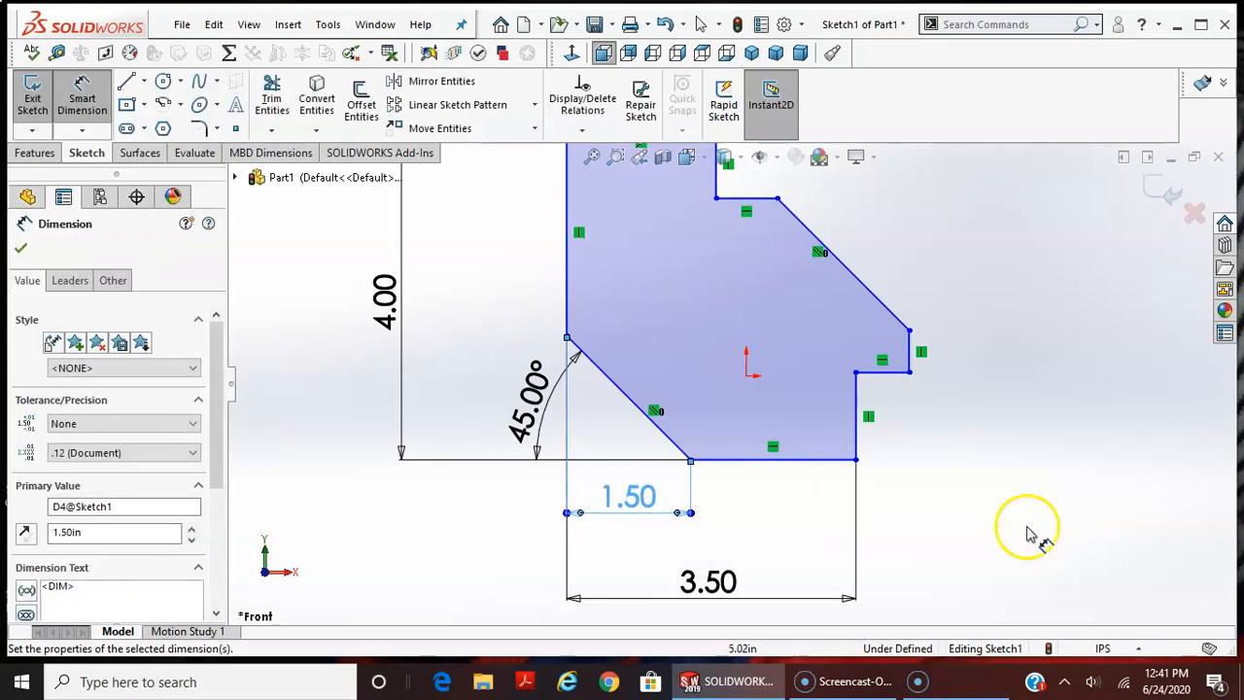
Dimension the length of the profile's top edge as 1 in
scroll(930, 286, up, 3)
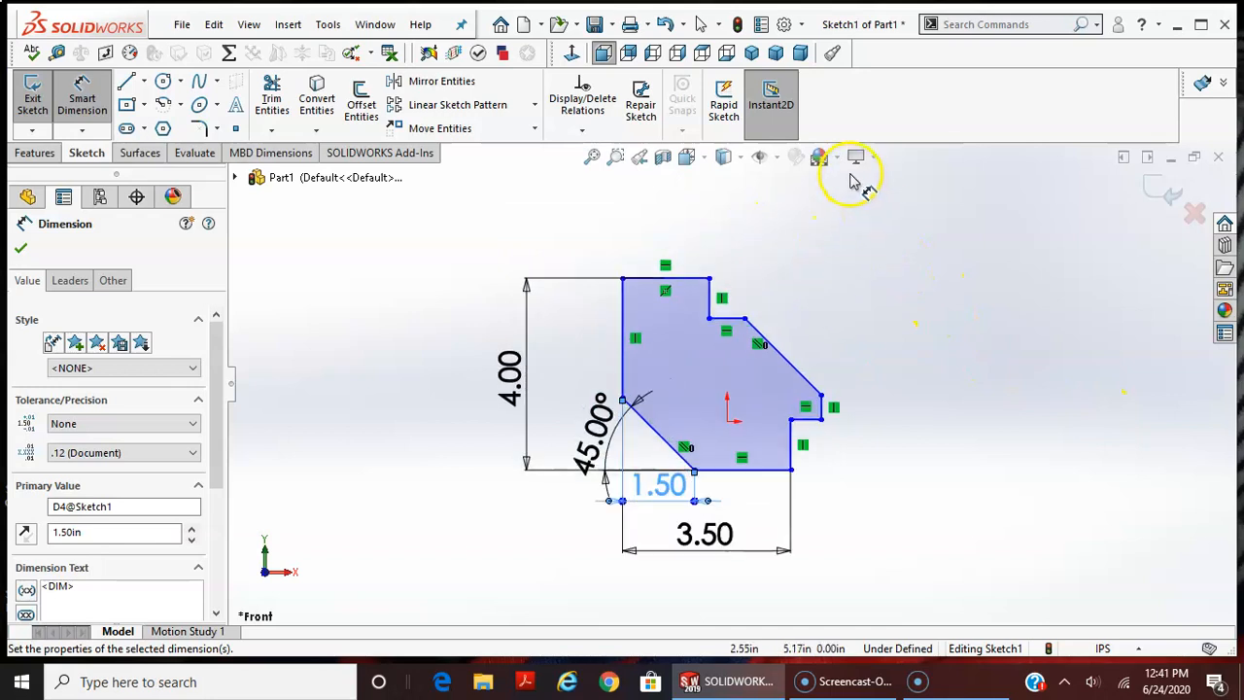
click(686, 278)
click(661, 226)
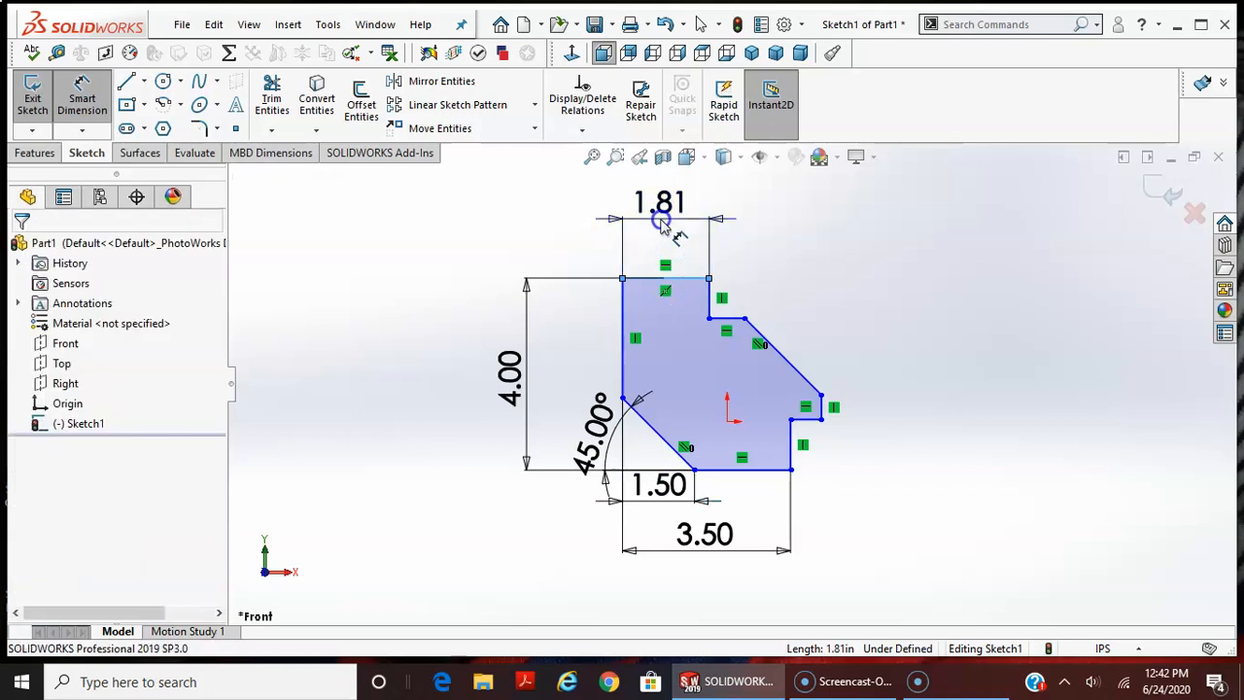
text(1.)
key(Return)
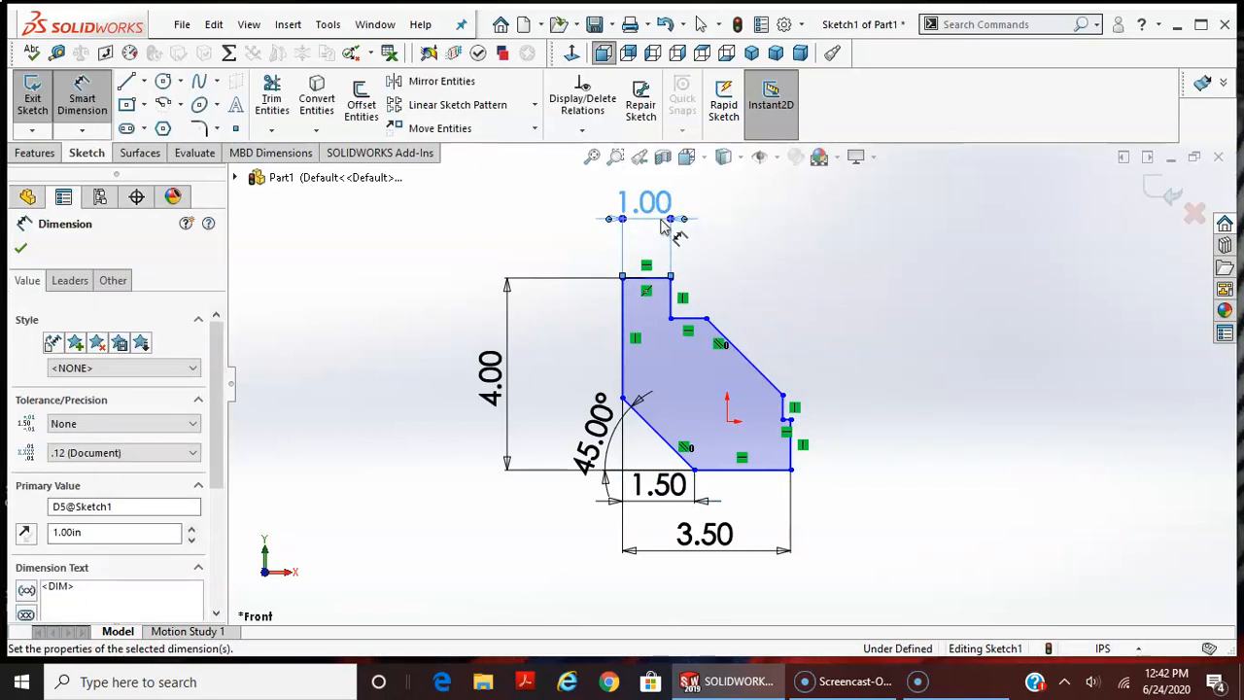
Dimension the horizontal distance from the left edge to the upper end of the right slanted edge as 1.75 in
click(707, 321)
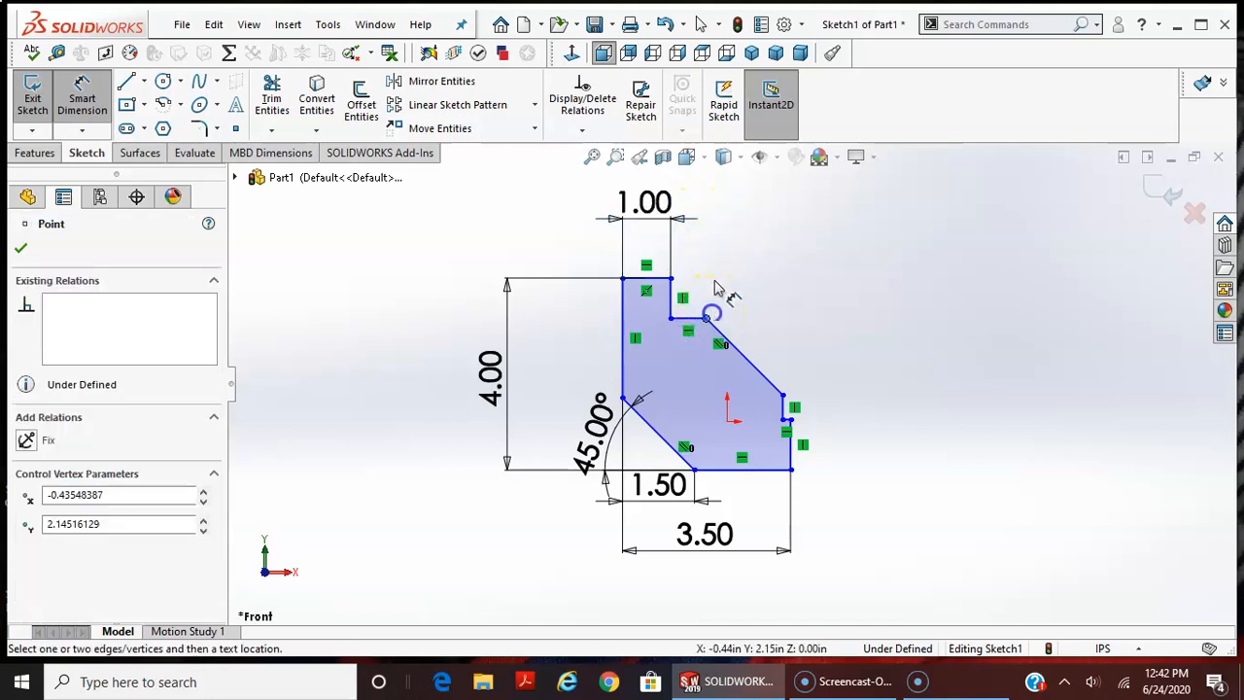
click(640, 311)
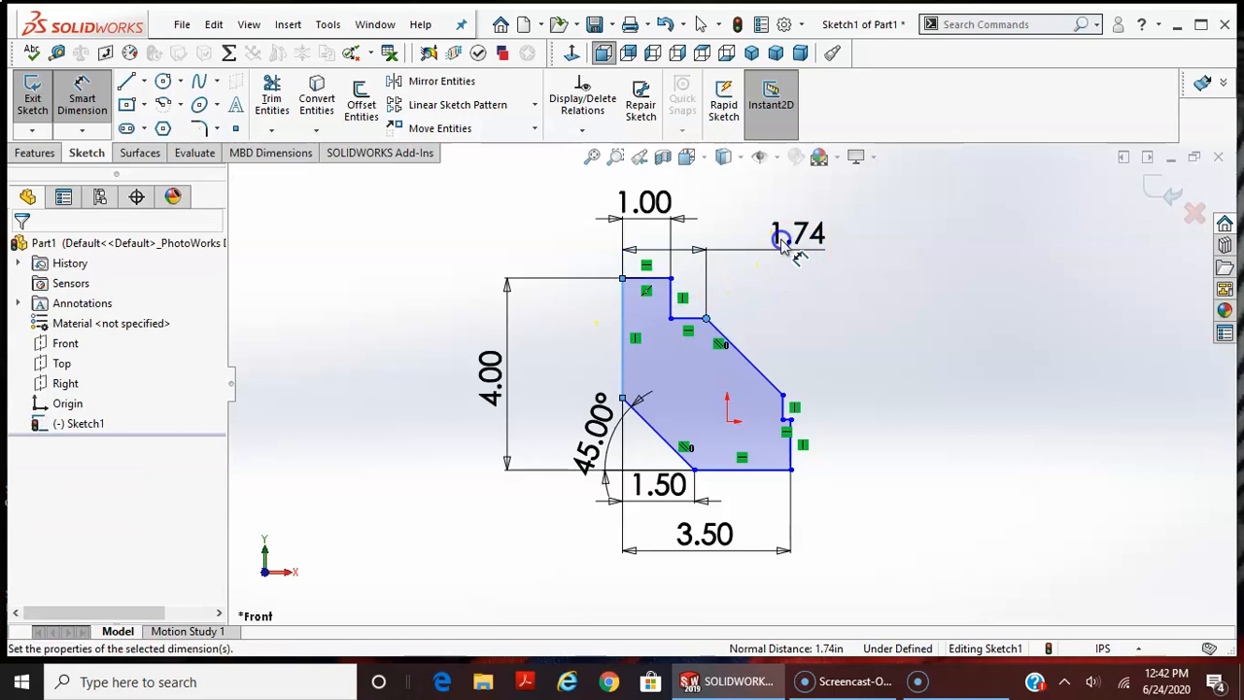
click(783, 243)
text(1.75)
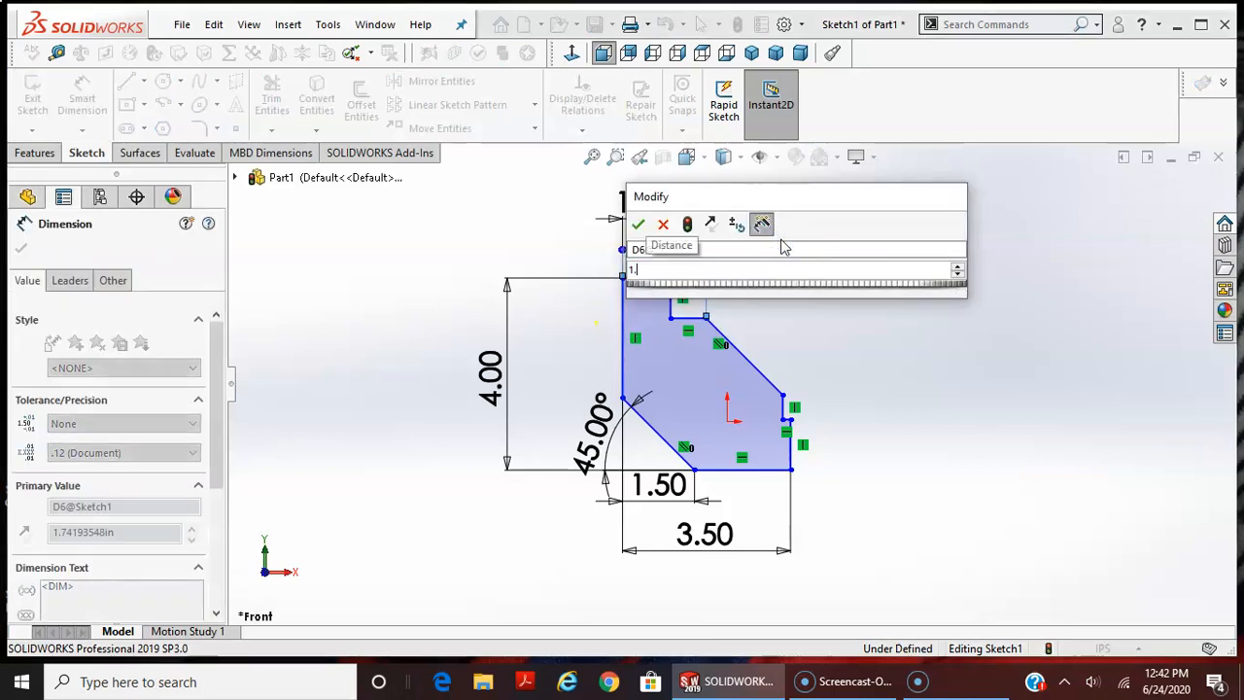
key(Return)
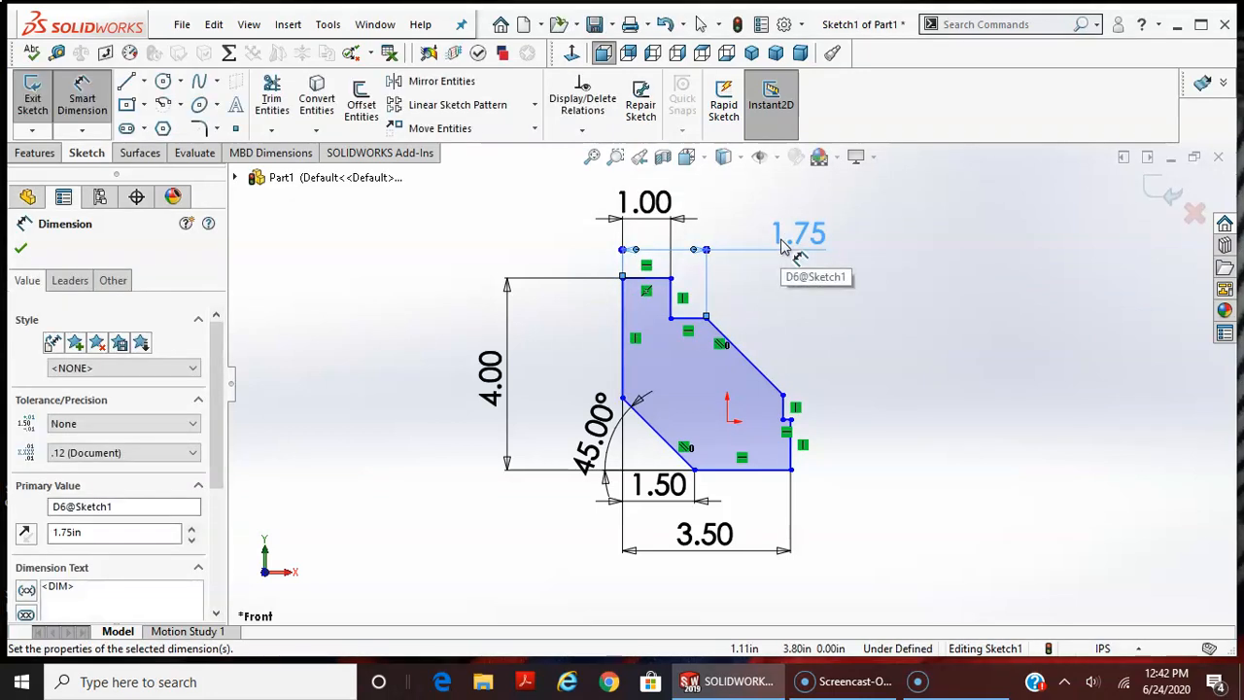
scroll(811, 194, down, 2)
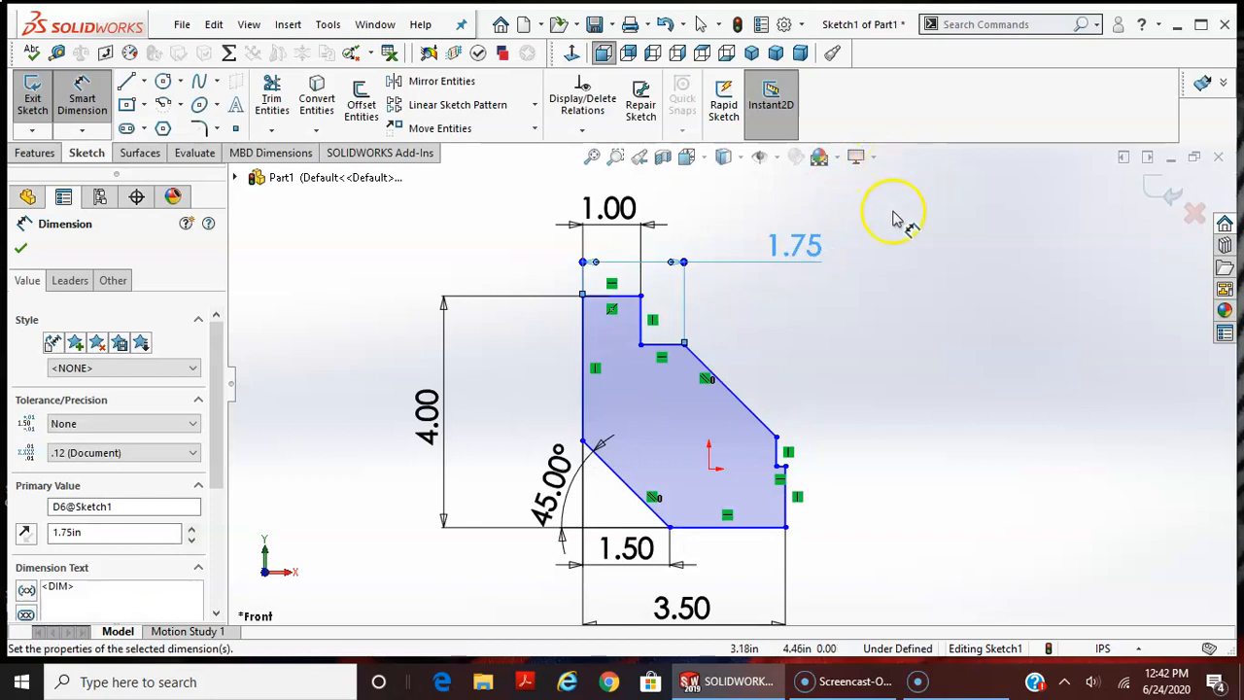
Dimension the vertical distance from the profile's bottom right corner to the lower end of the right slanted edge as 2 in
scroll(903, 399, down, 1)
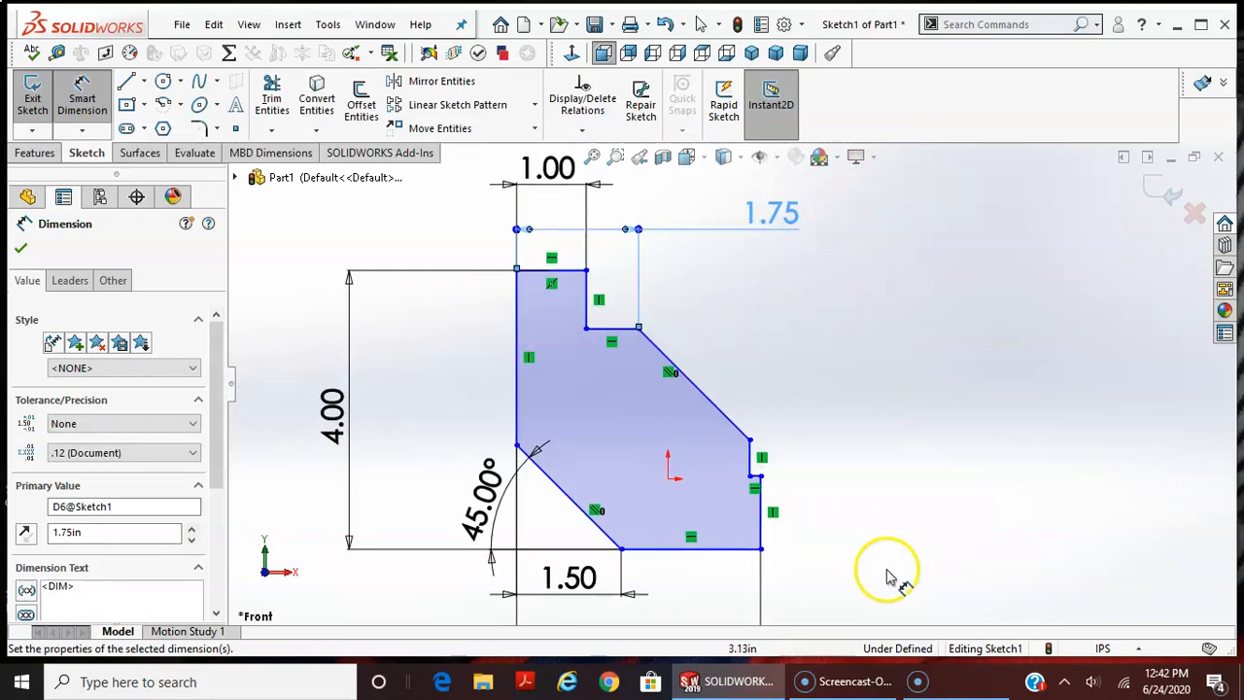
click(761, 549)
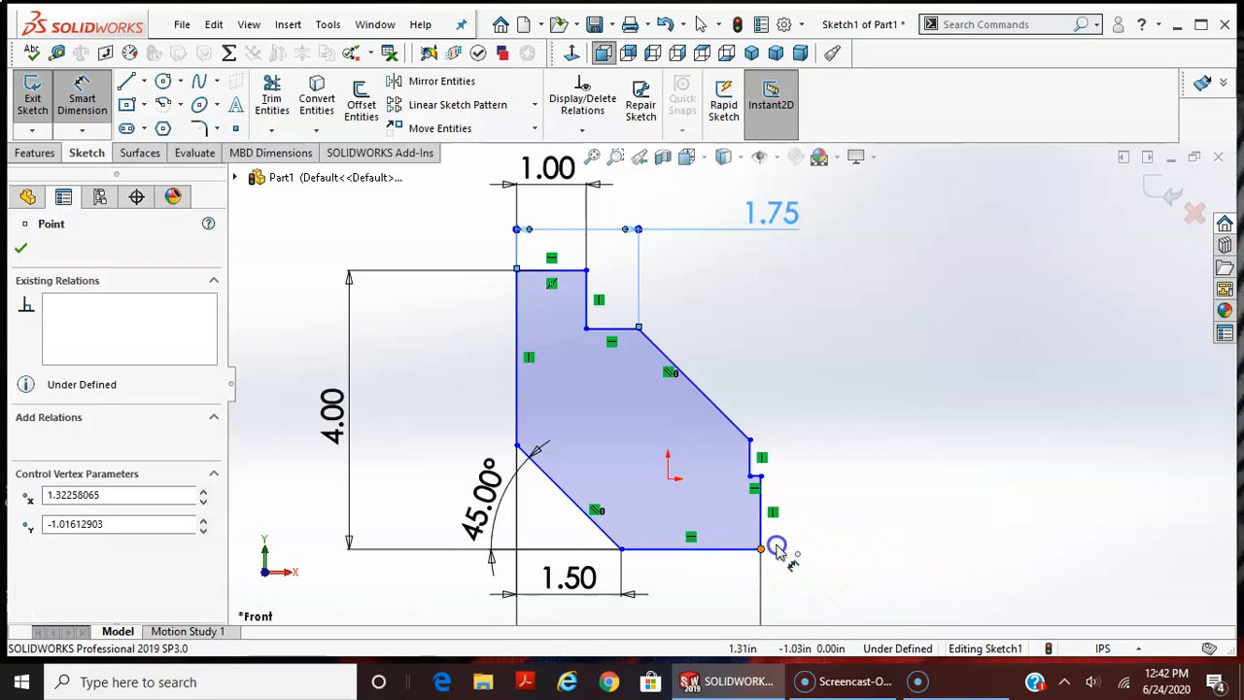
click(750, 441)
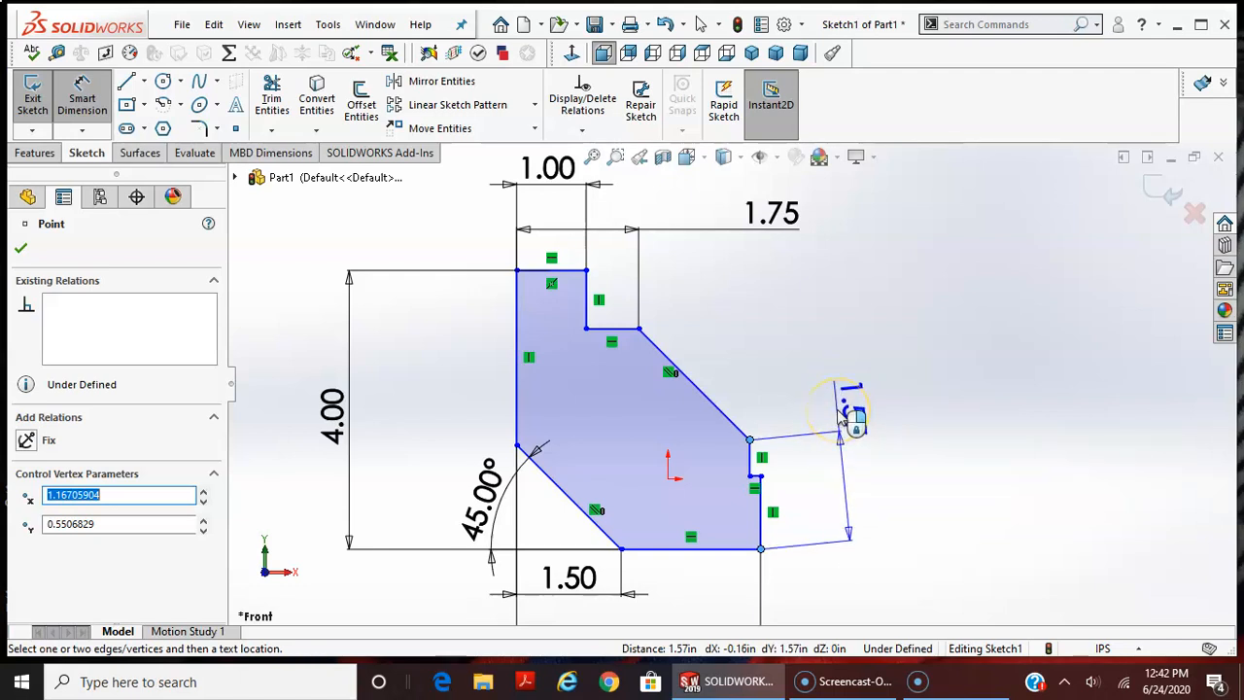
click(869, 495)
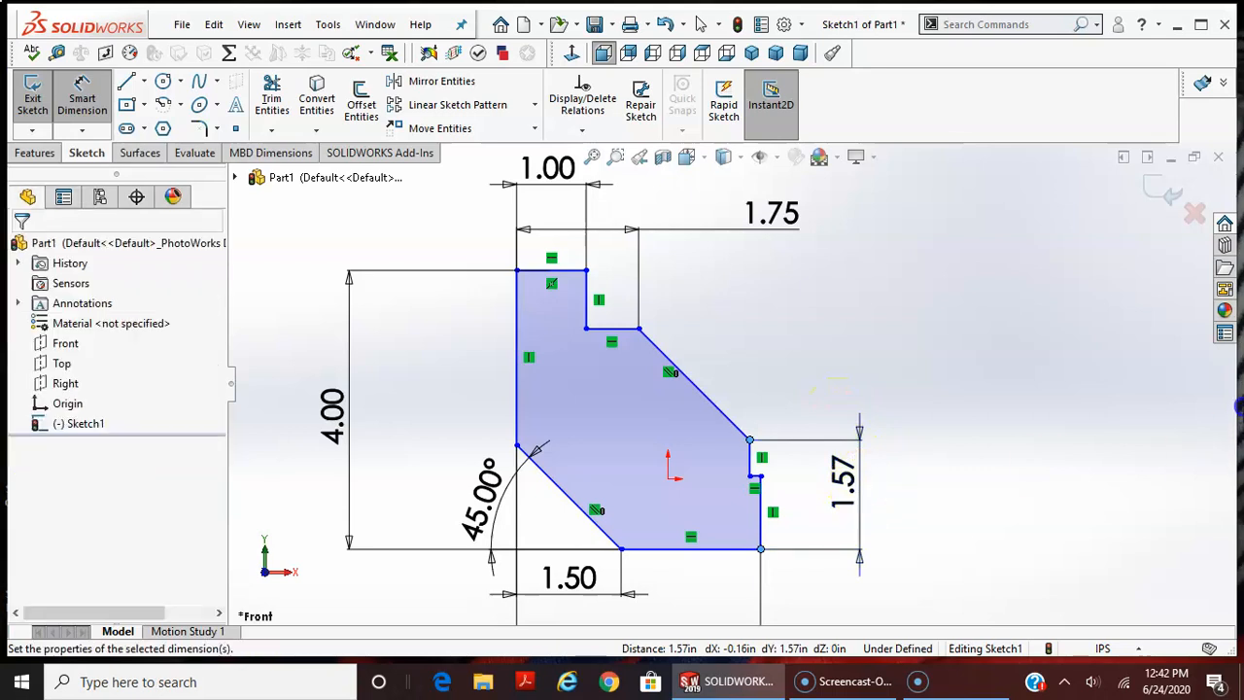
text(2.)
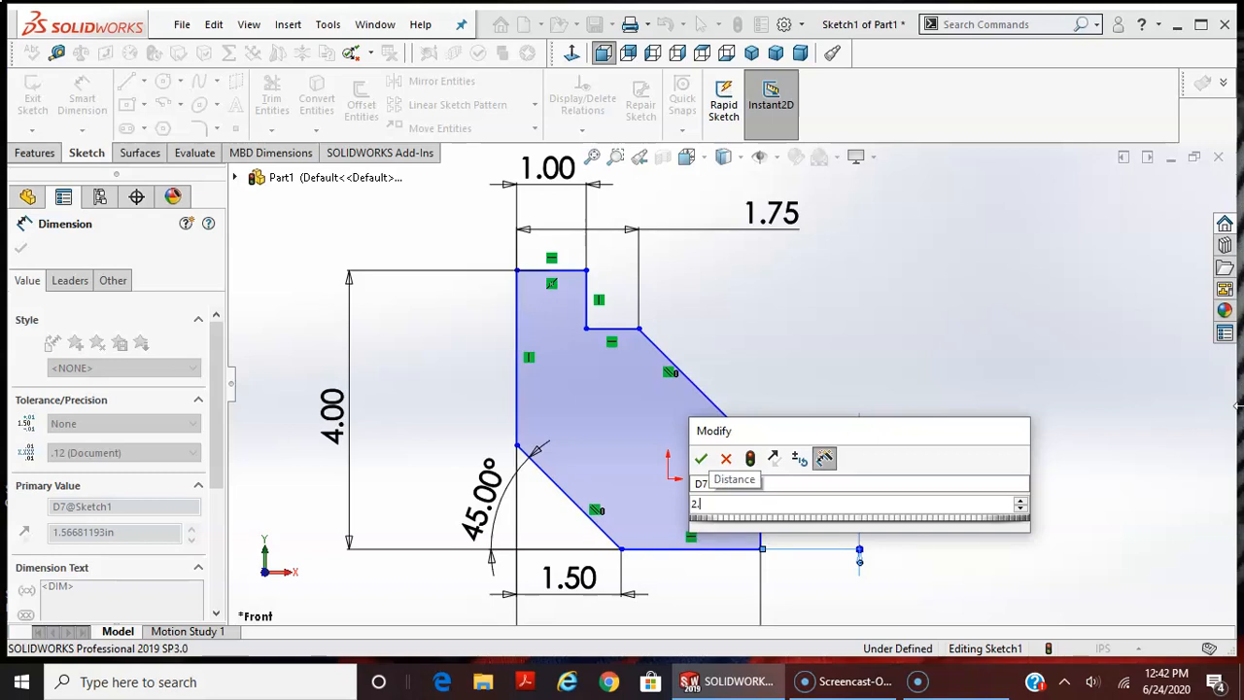
text(0)
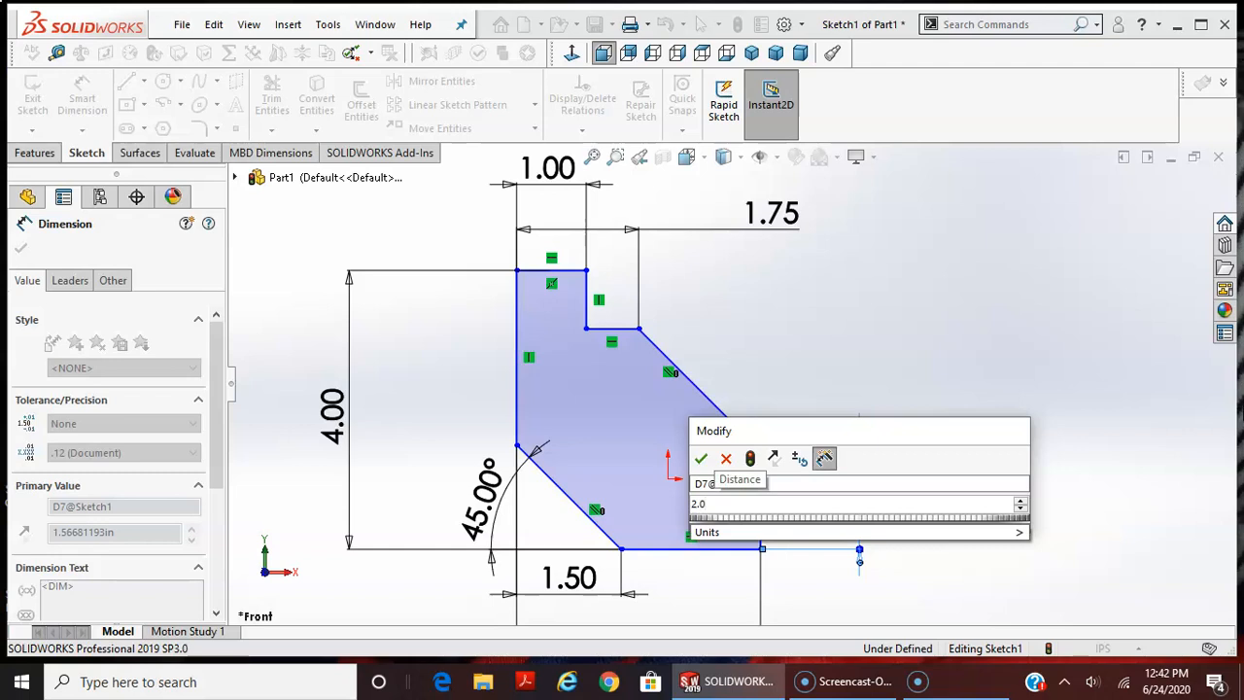
key(Return)
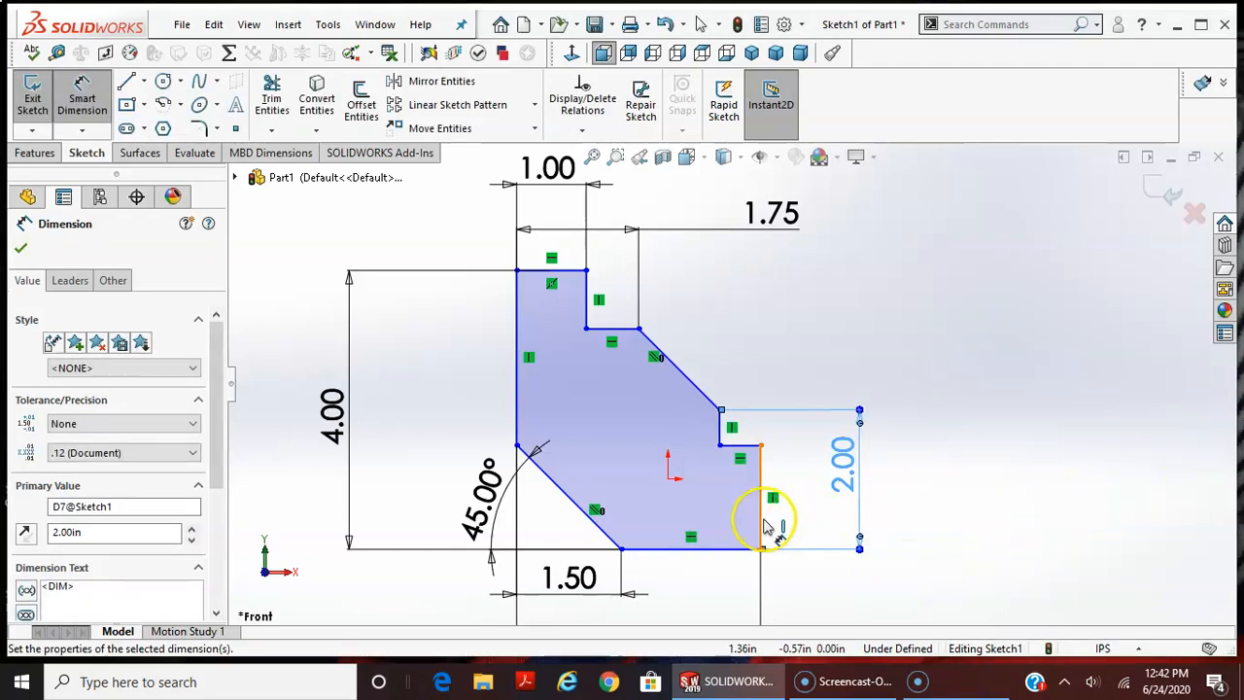
Dimension the vertical distance from the bottom right corner to the lower step's horizontal edge as 1 in
click(746, 458)
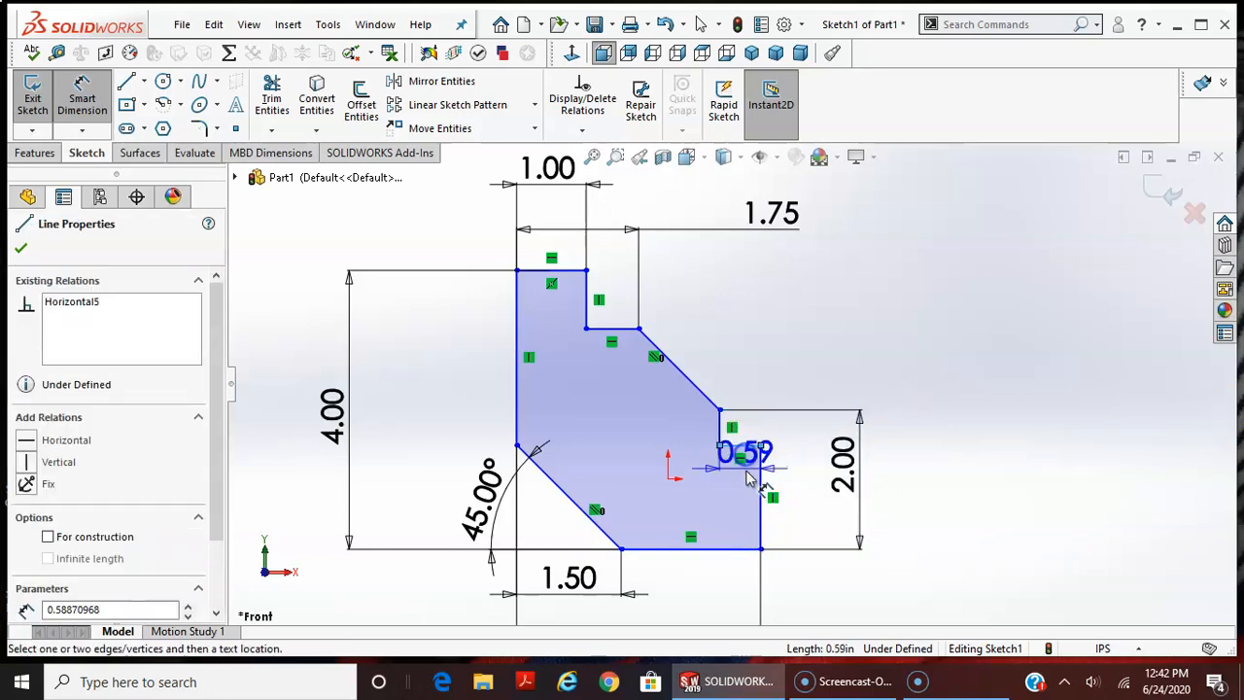
click(768, 554)
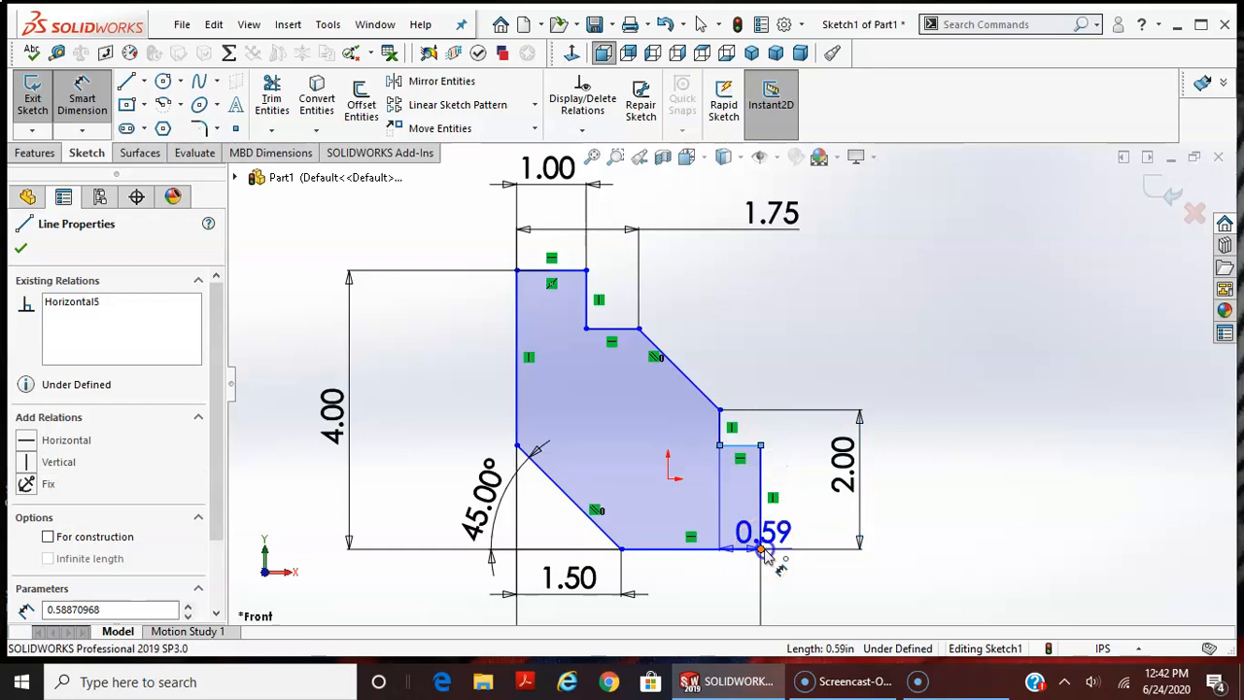
click(761, 547)
click(831, 581)
text(1)
key(Return)
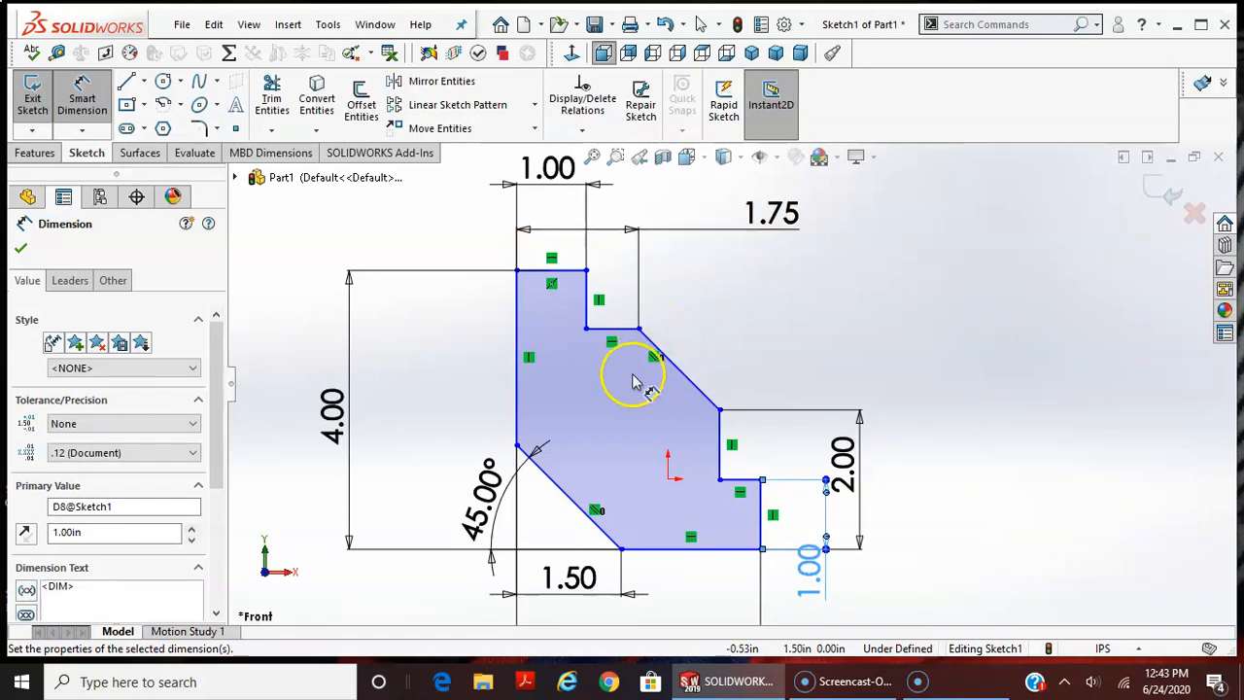
Dimension the vertical distance between the upper step's horizontal edge and the bottom edge as 3 in, and move the 2 in height dimension outward
click(601, 329)
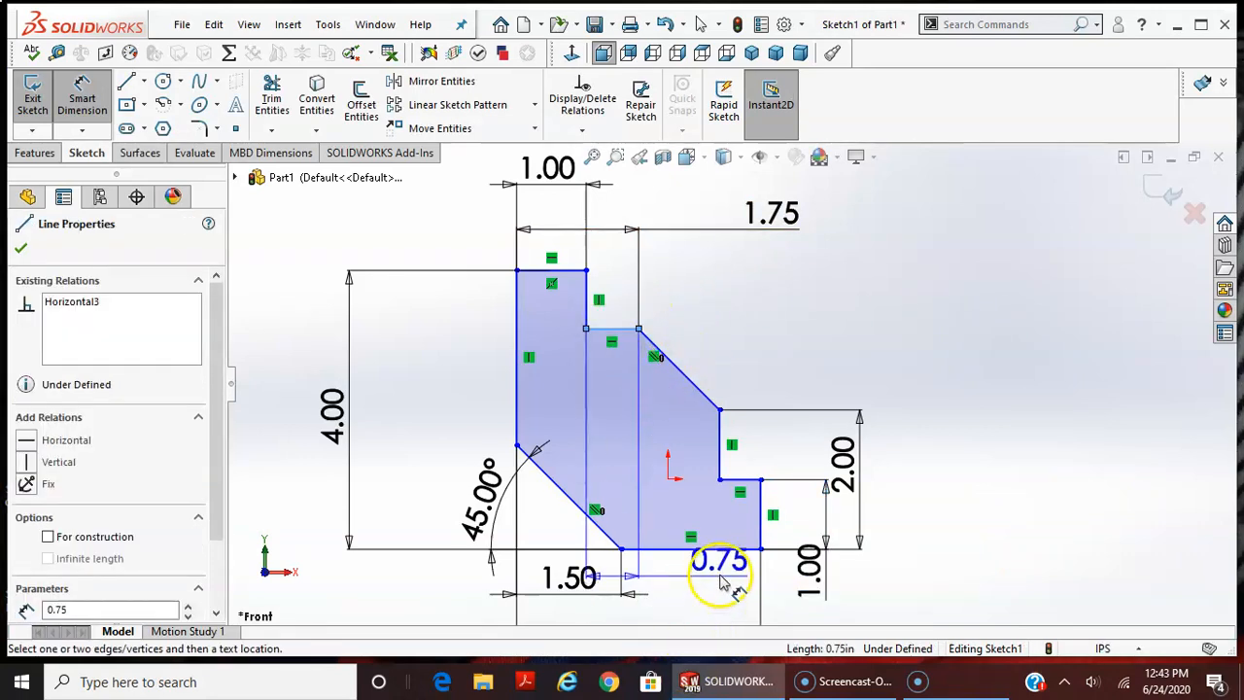
click(729, 550)
click(962, 456)
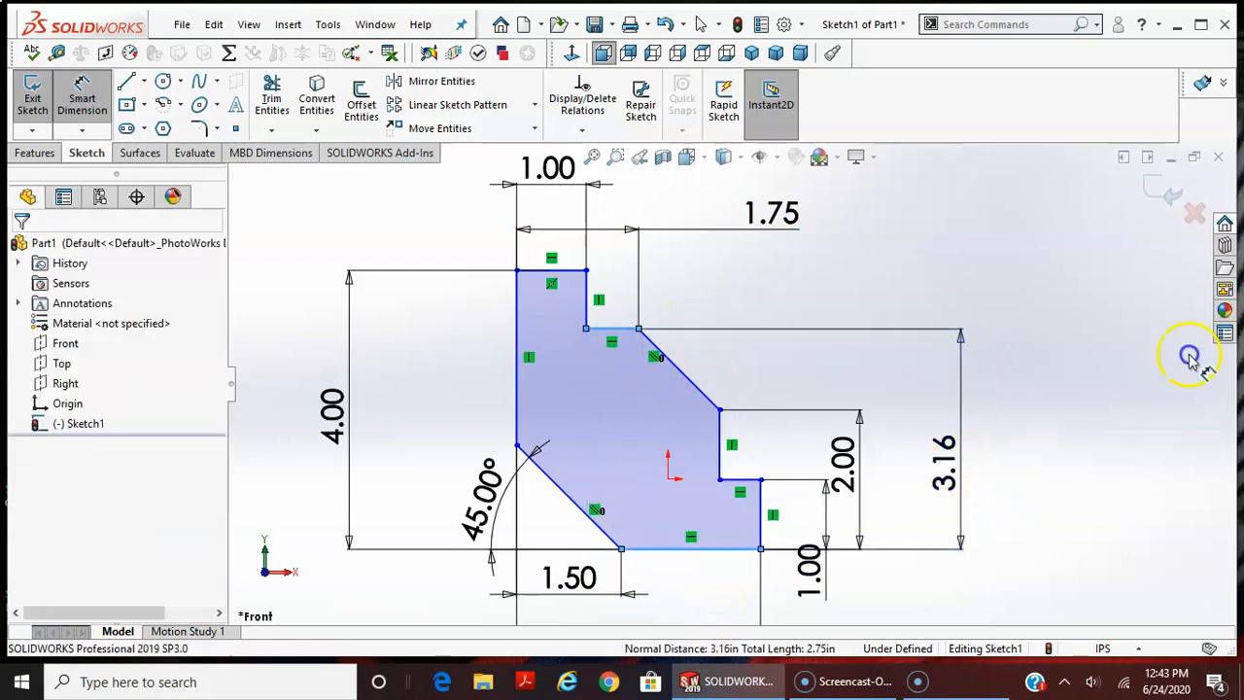
text(3)
key(Return)
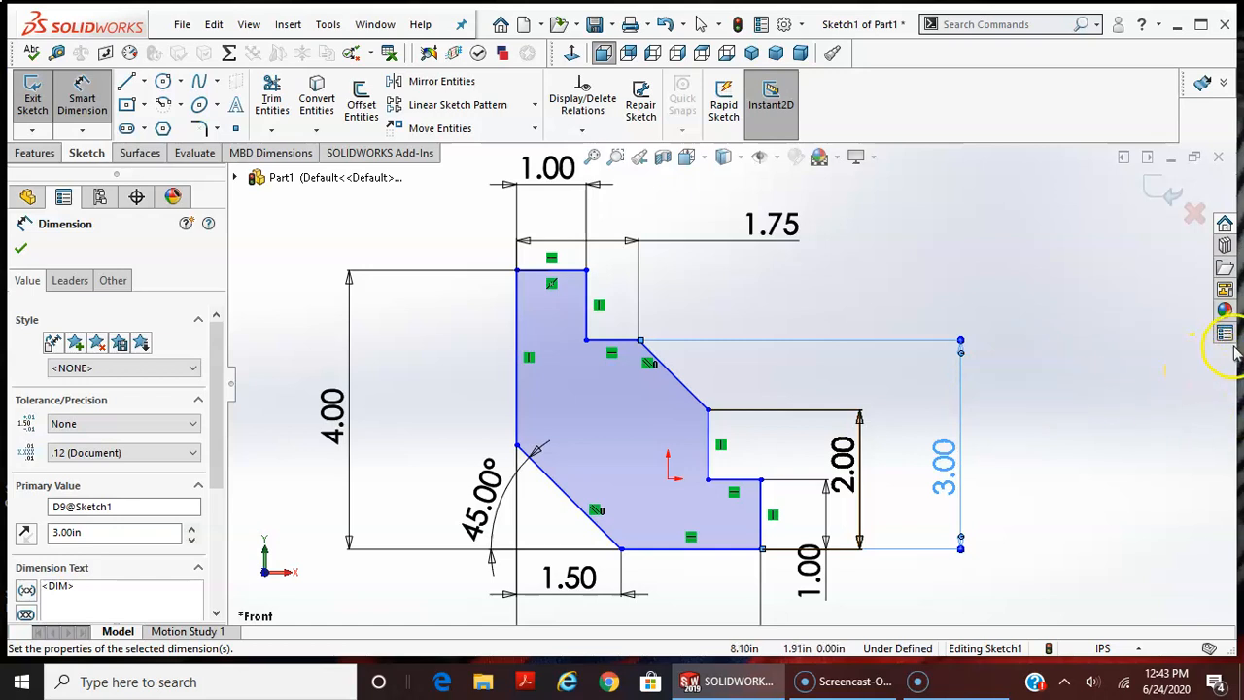
drag(847, 456, 875, 457)
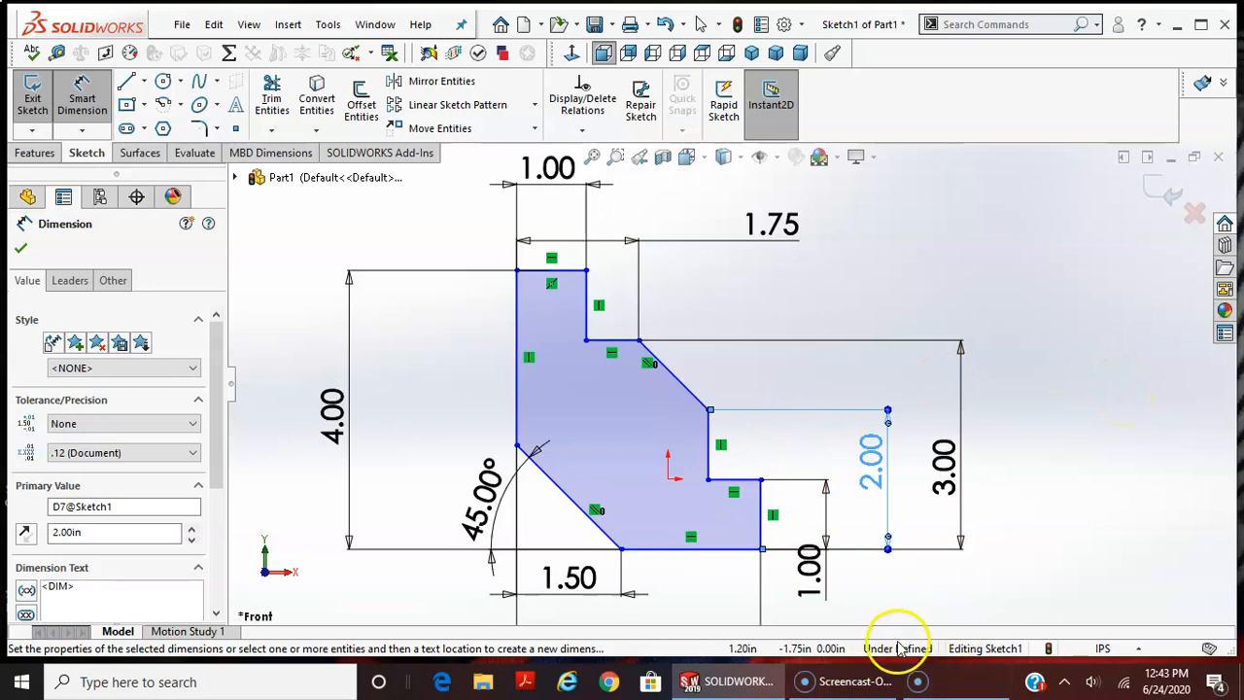
key(Escape)
Move the whole under-defined profile freely to a spot above the origin
mouse_move(645, 464)
mouse_down()
mouse_move(691, 378)
mouse_move(545, 444)
mouse_move(858, 372)
mouse_move(782, 356)
mouse_move(786, 324)
mouse_move(684, 289)
mouse_move(720, 307)
mouse_up()
click(861, 472)
scroll(856, 479, up, 2)
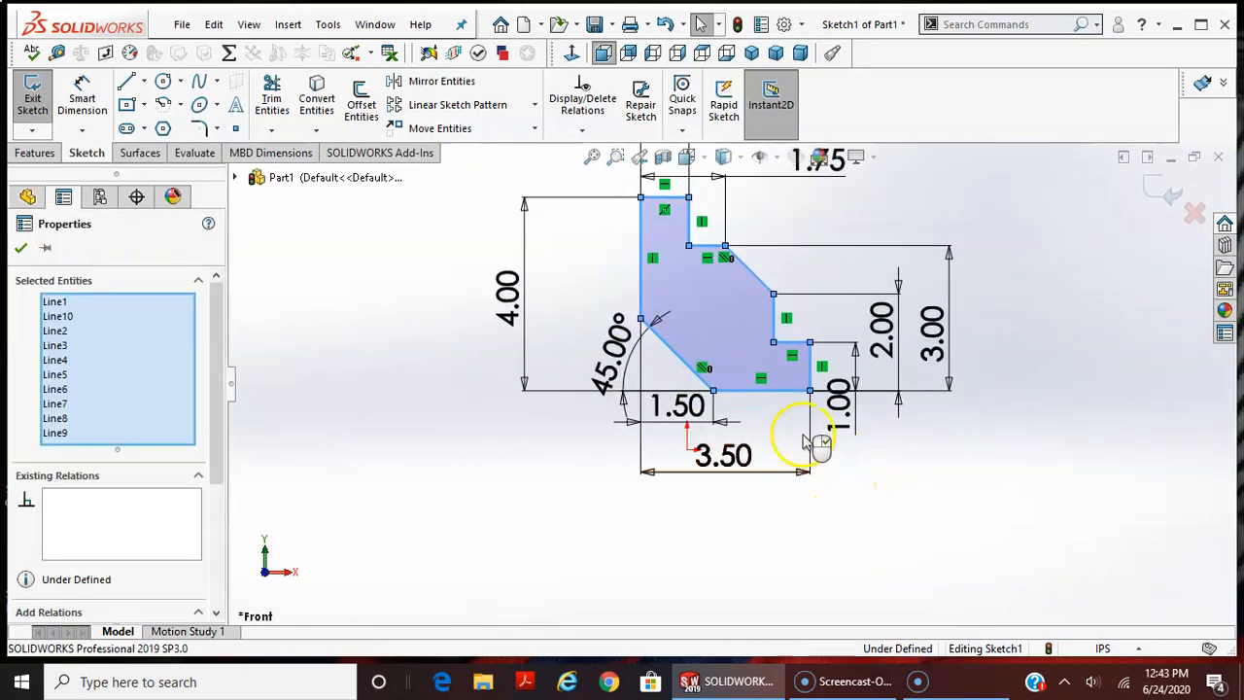
click(727, 413)
Make the lower end of the lower-left slanted edge coincident with the origin
click(714, 390)
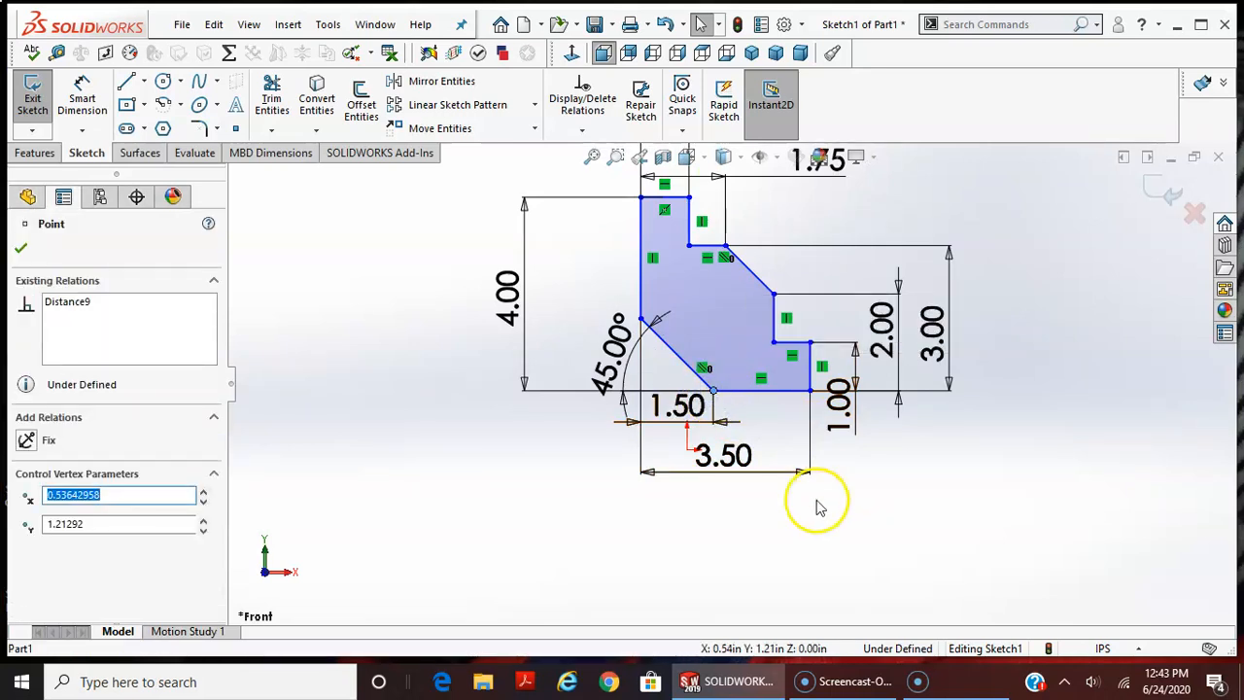
ctrl+click(687, 450)
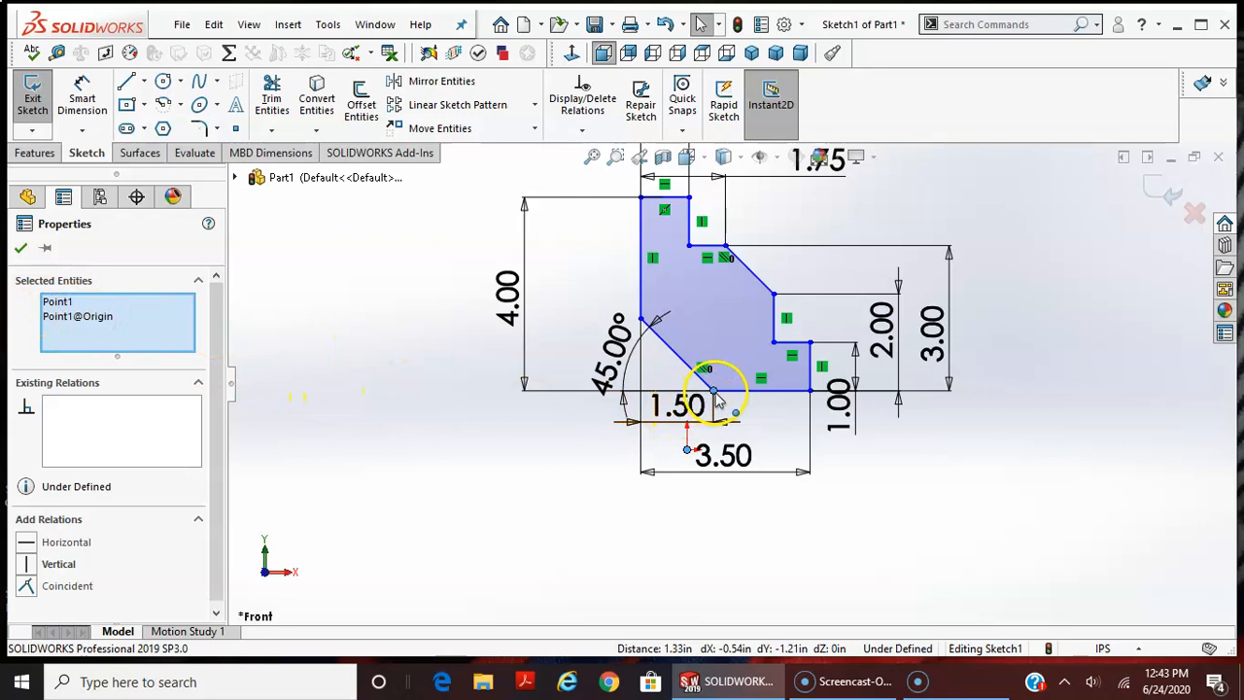
click(68, 586)
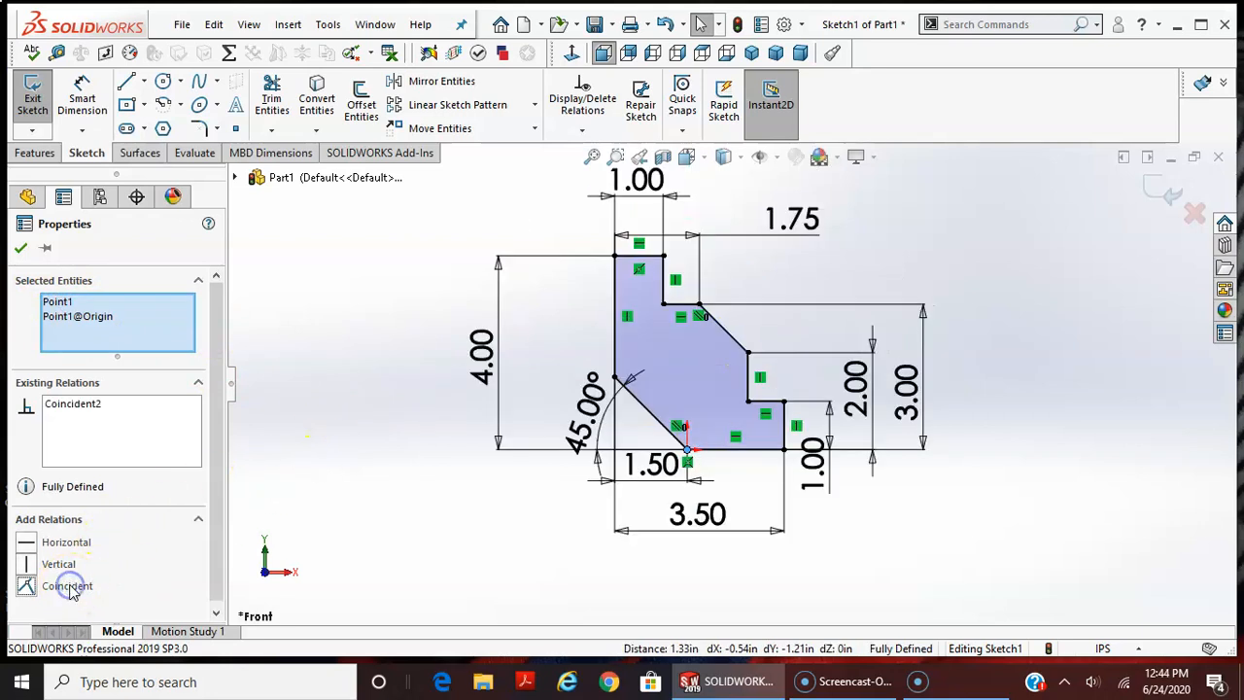
click(20, 247)
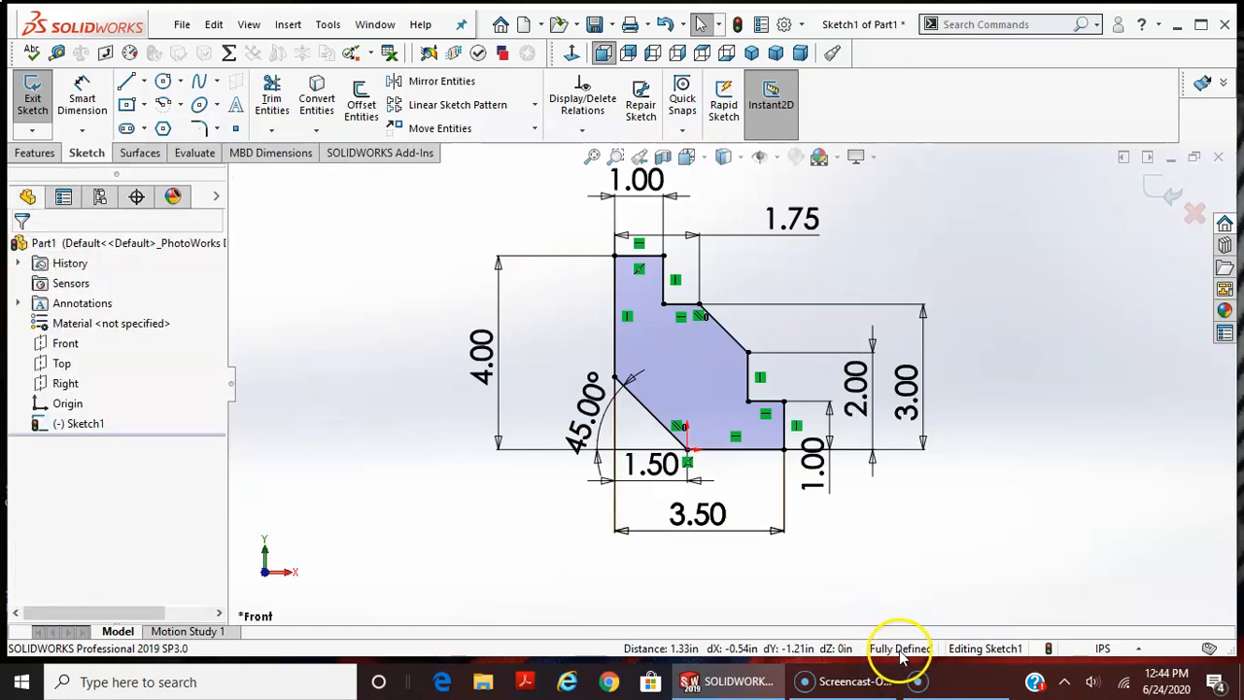
Extrude the stepped profile as a boss with the Mid Plane end condition and a depth of 3 in
key(z)
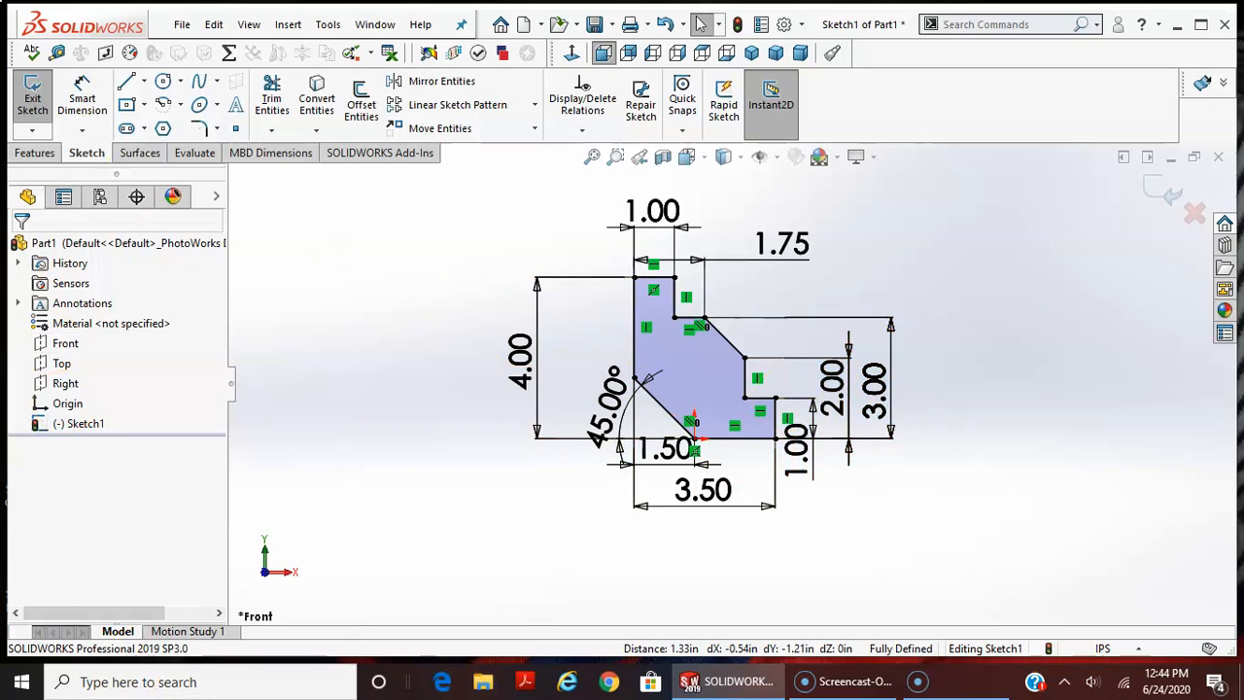
click(35, 155)
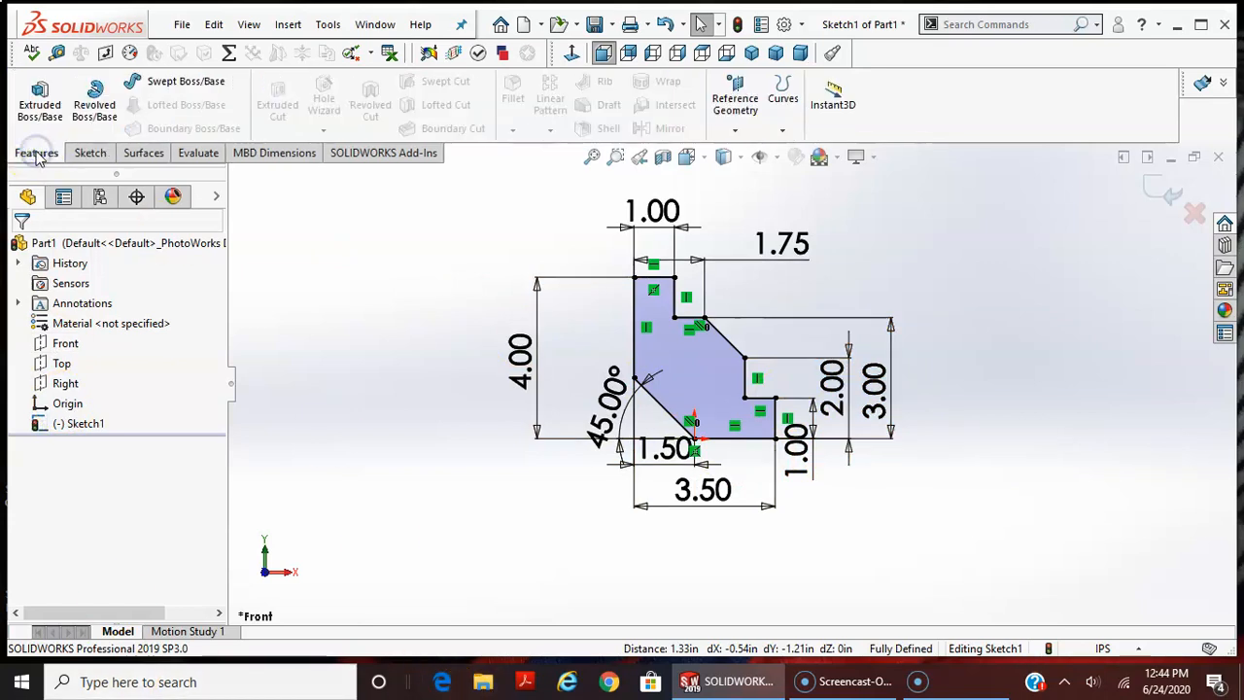
click(40, 99)
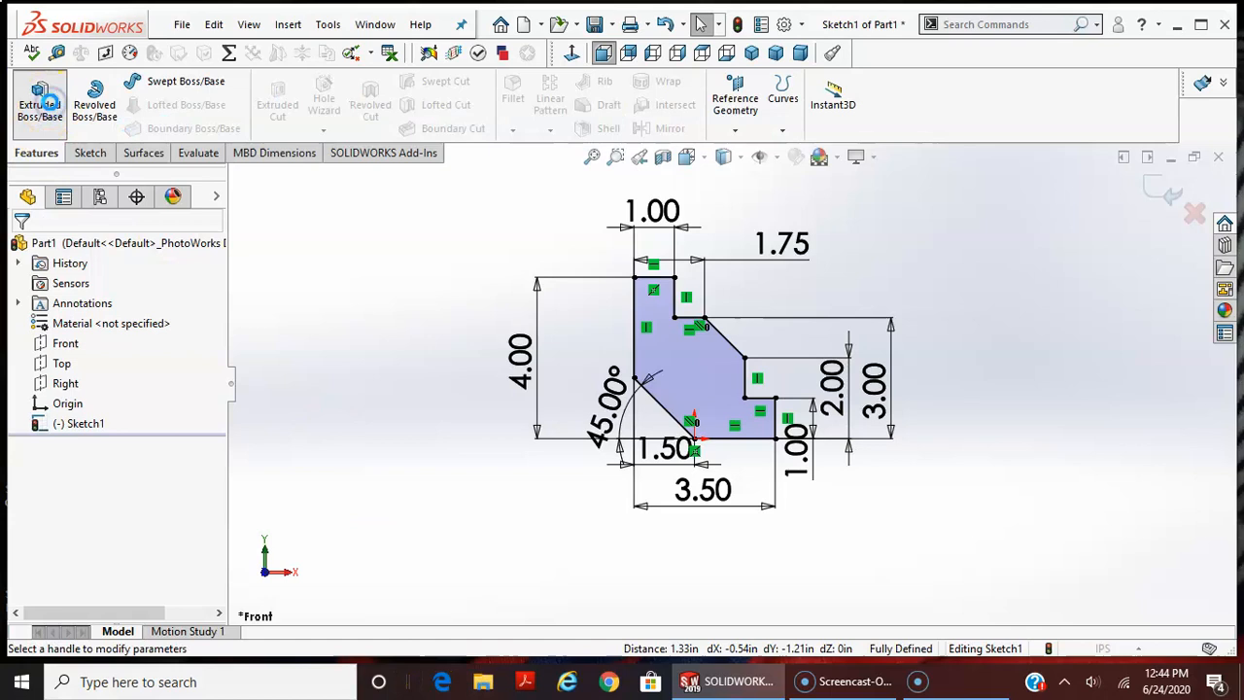
mouse_move(913, 399)
middle_down()
mouse_move(931, 416)
mouse_move(1003, 379)
middle_up()
mouse_move(900, 420)
middle_down()
mouse_move(830, 503)
mouse_move(1033, 402)
mouse_move(1017, 492)
mouse_move(958, 374)
mouse_move(869, 480)
mouse_move(1001, 430)
mouse_move(1005, 371)
middle_up()
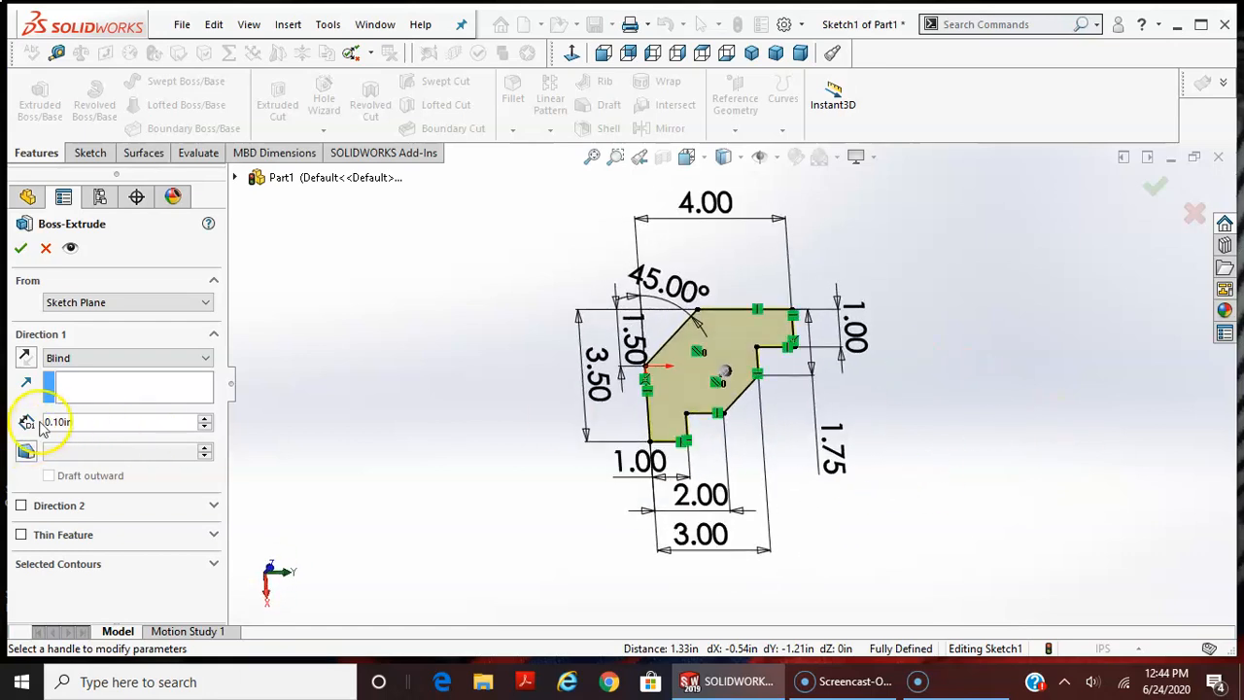
click(100, 358)
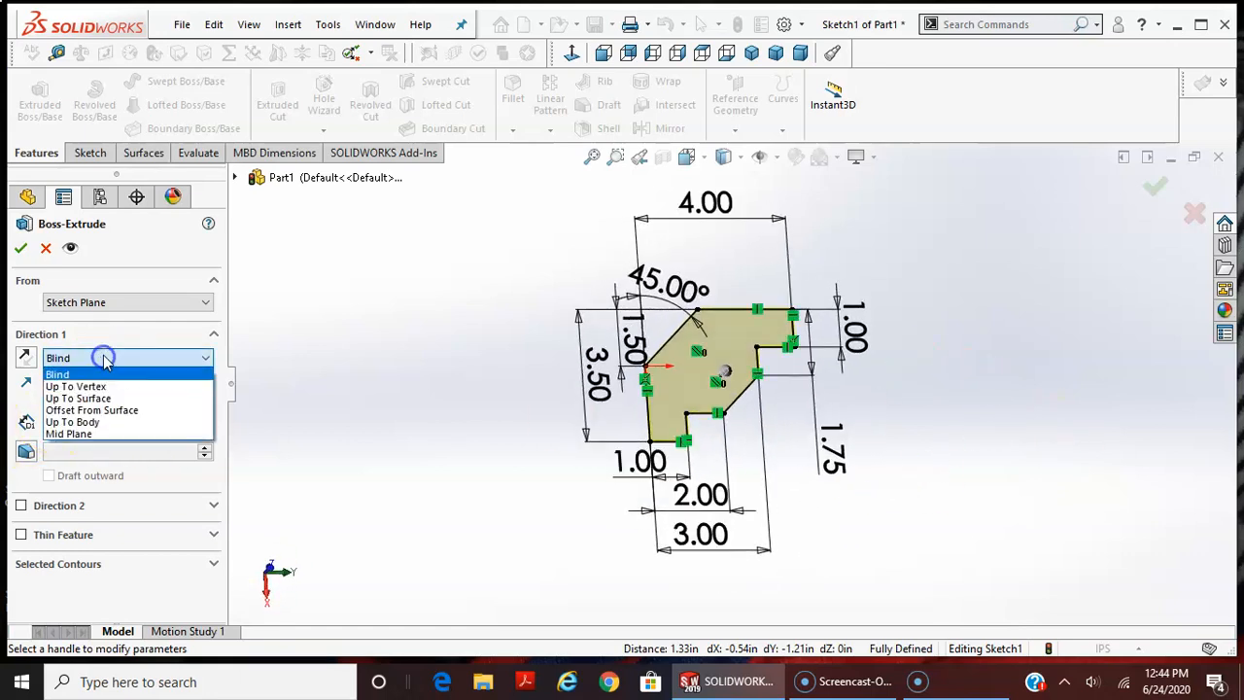
click(80, 435)
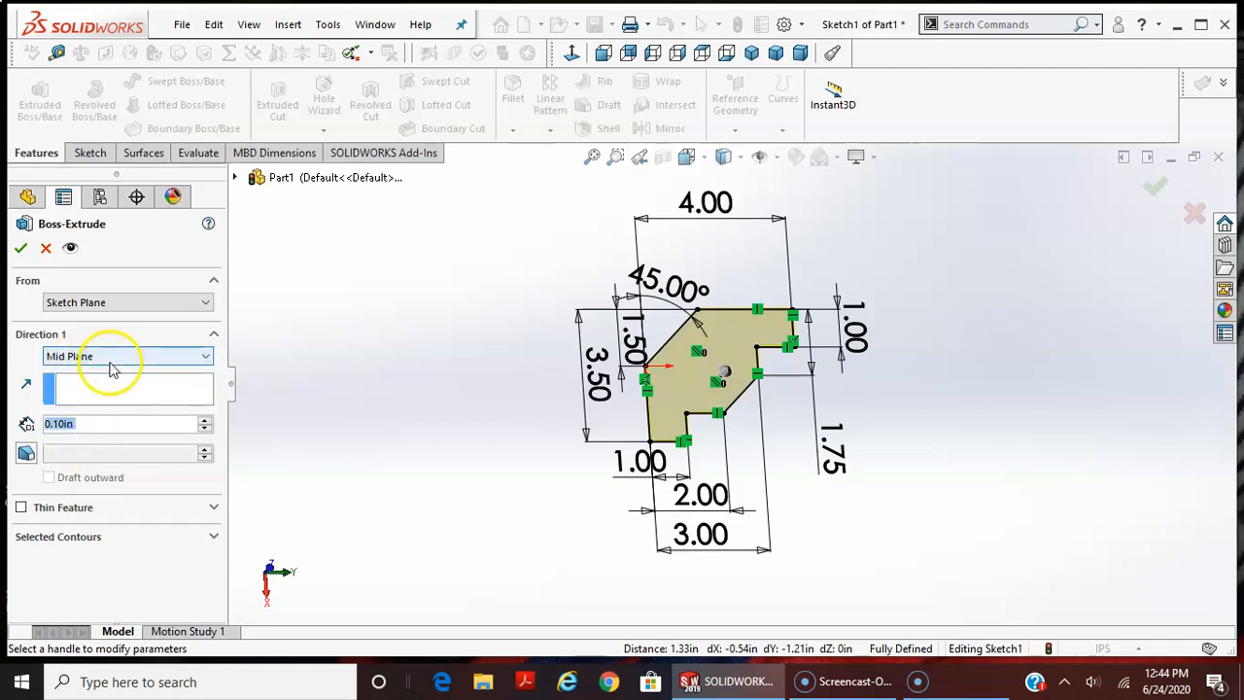
click(110, 426)
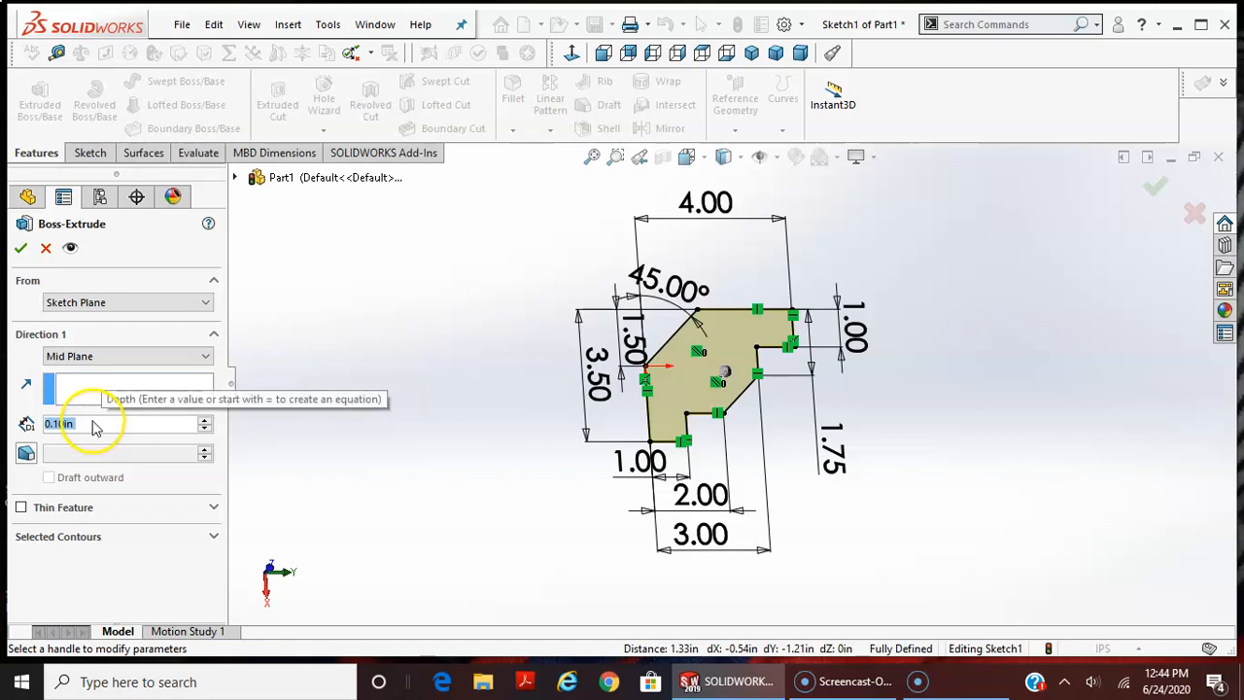
text(3)
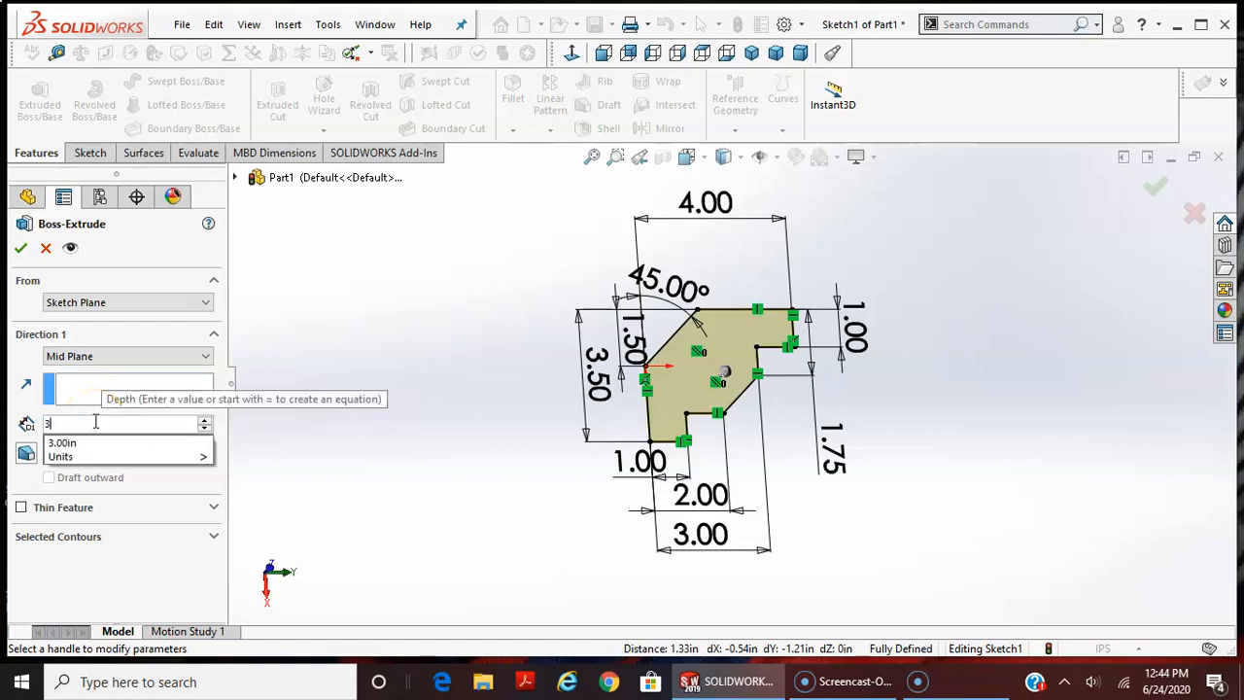
key(Return)
click(19, 250)
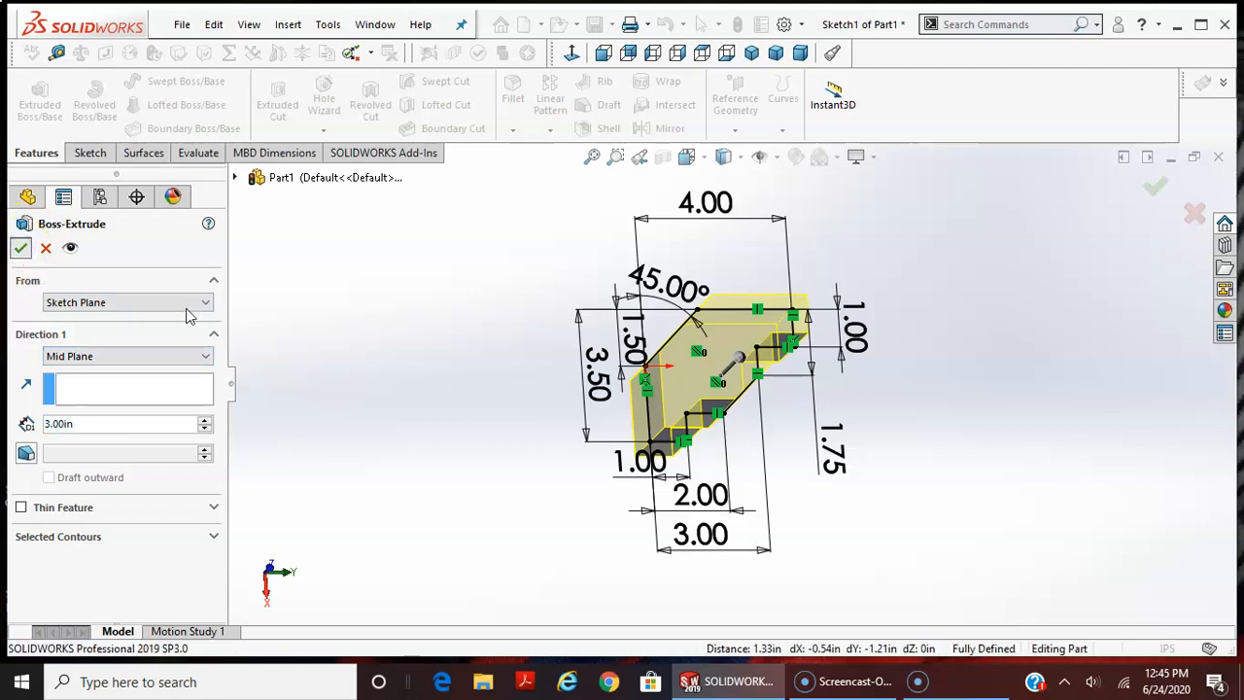
Show the extruded part in the isometric view
click(687, 156)
click(706, 159)
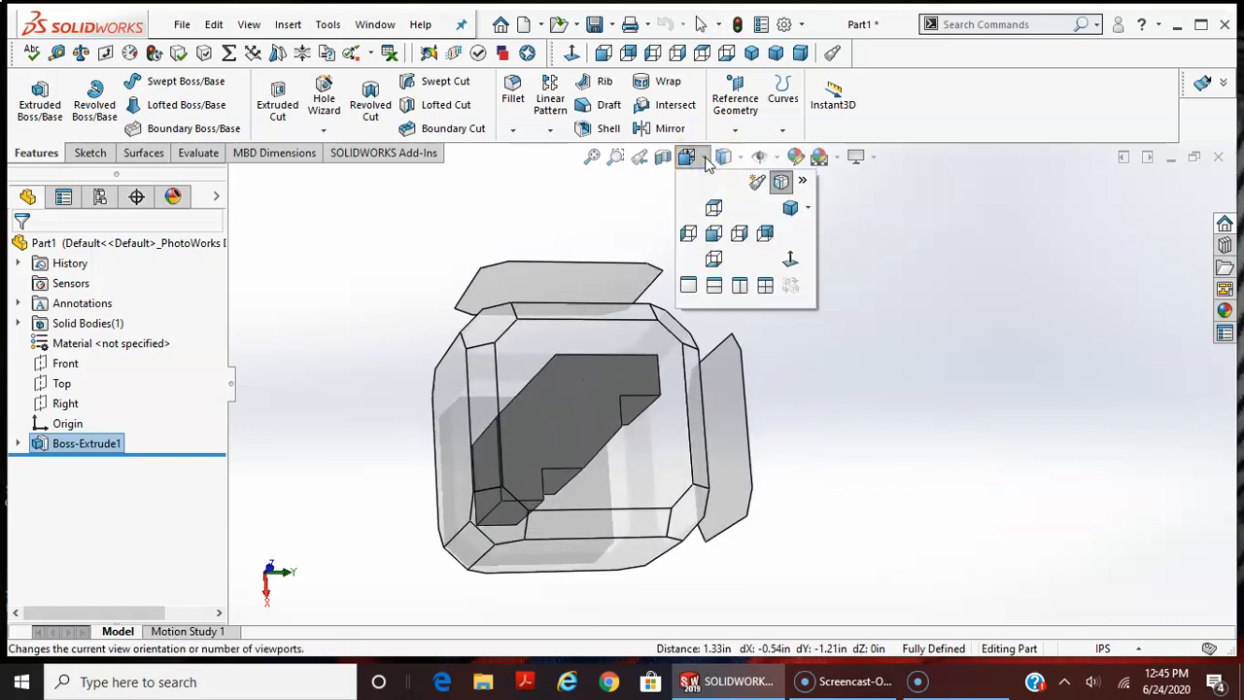
click(807, 209)
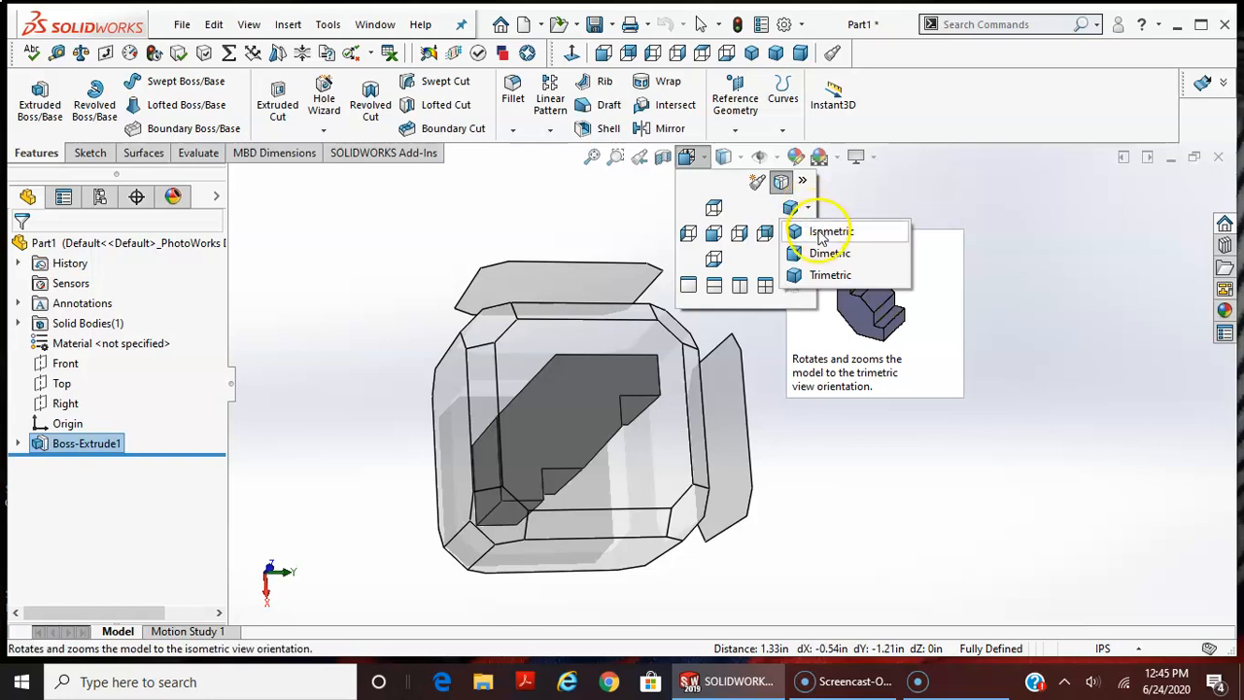
click(818, 232)
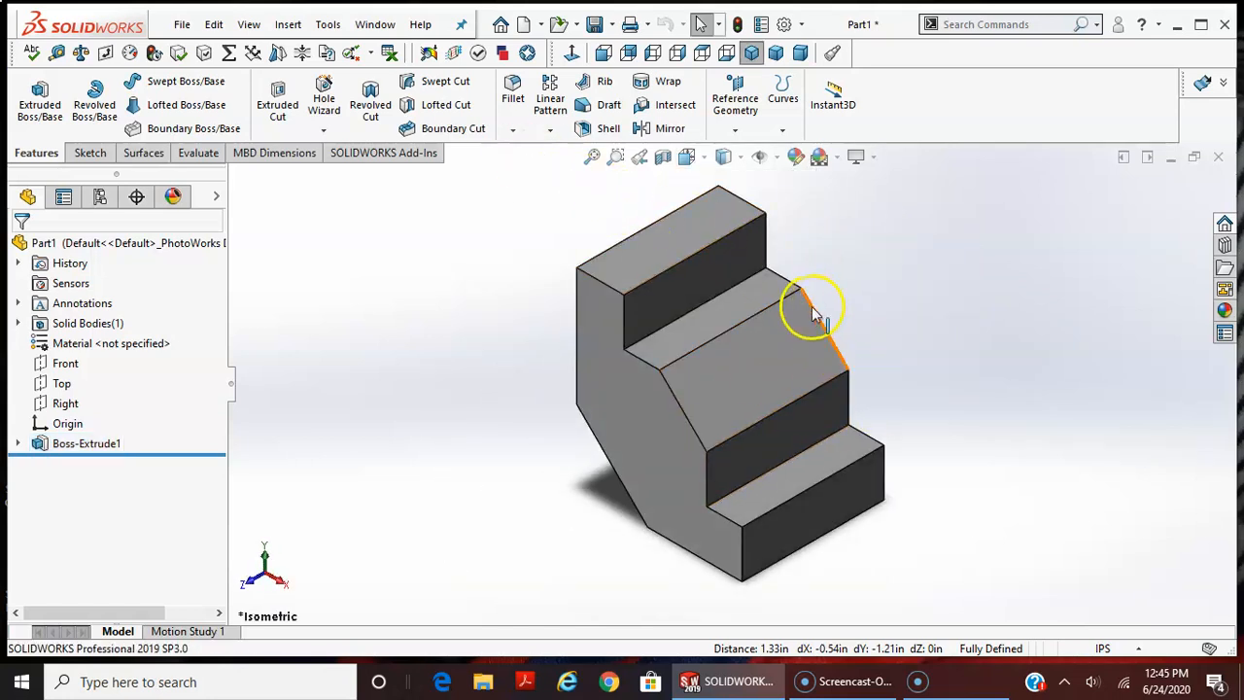
Examine the part's steps up close and its underside from another angle, and return to the isometric view
scroll(797, 457, down, 3)
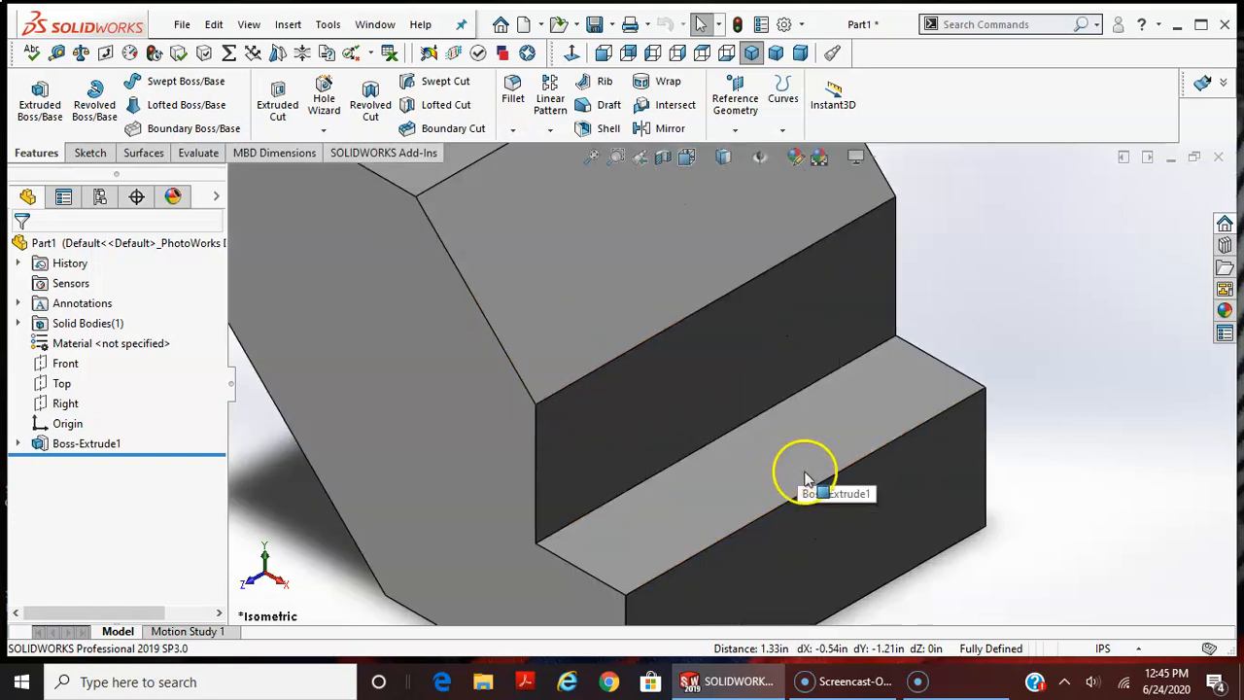
scroll(803, 477, up, 1)
scroll(767, 447, down, 3)
scroll(727, 416, up, 3)
scroll(729, 413, up, 5)
middle_drag(822, 522, 641, 209)
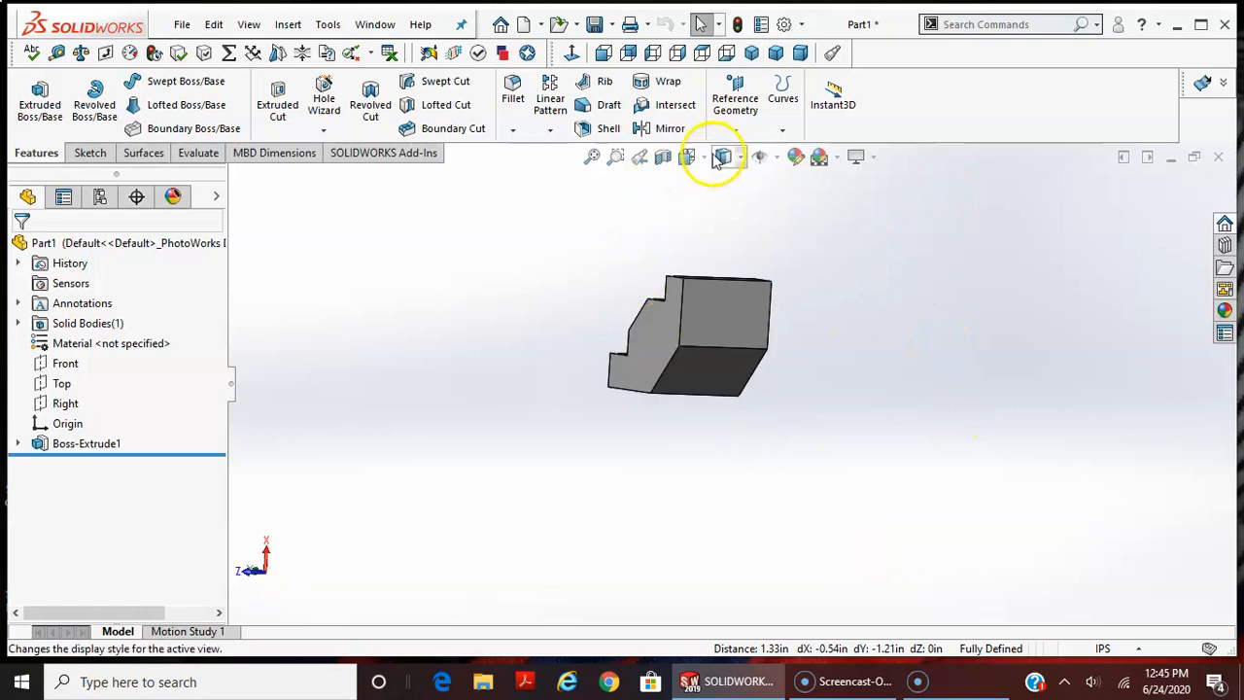
click(688, 157)
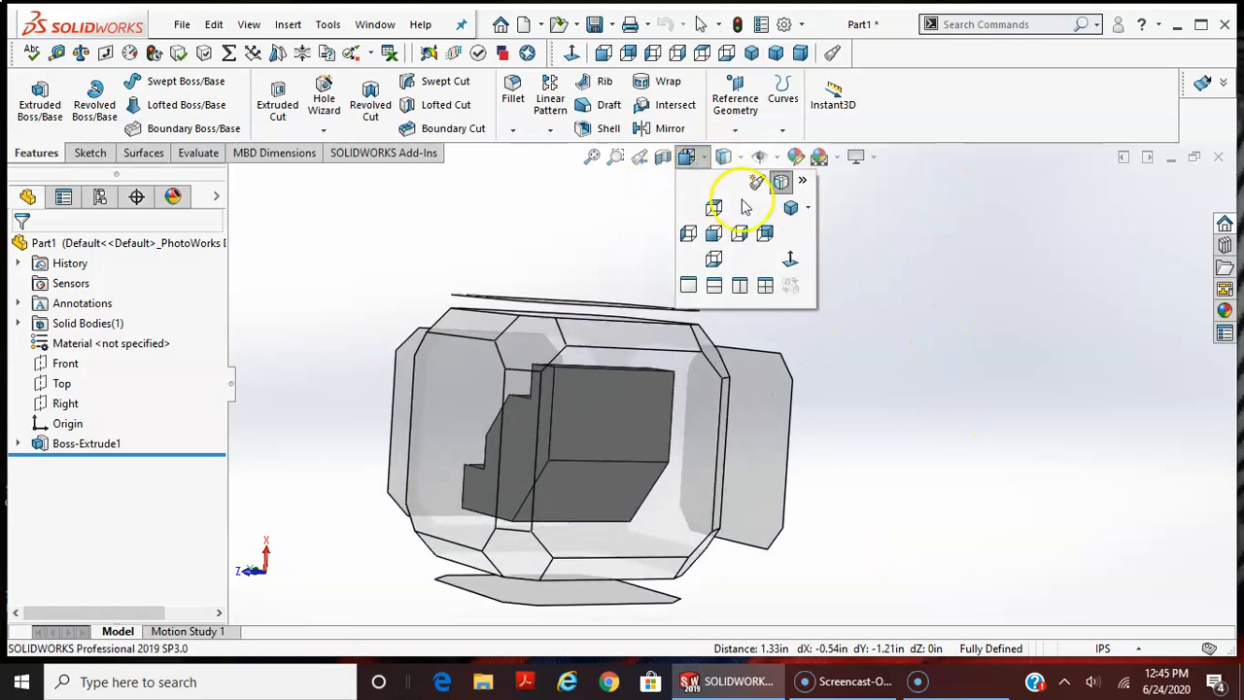
click(807, 207)
click(816, 233)
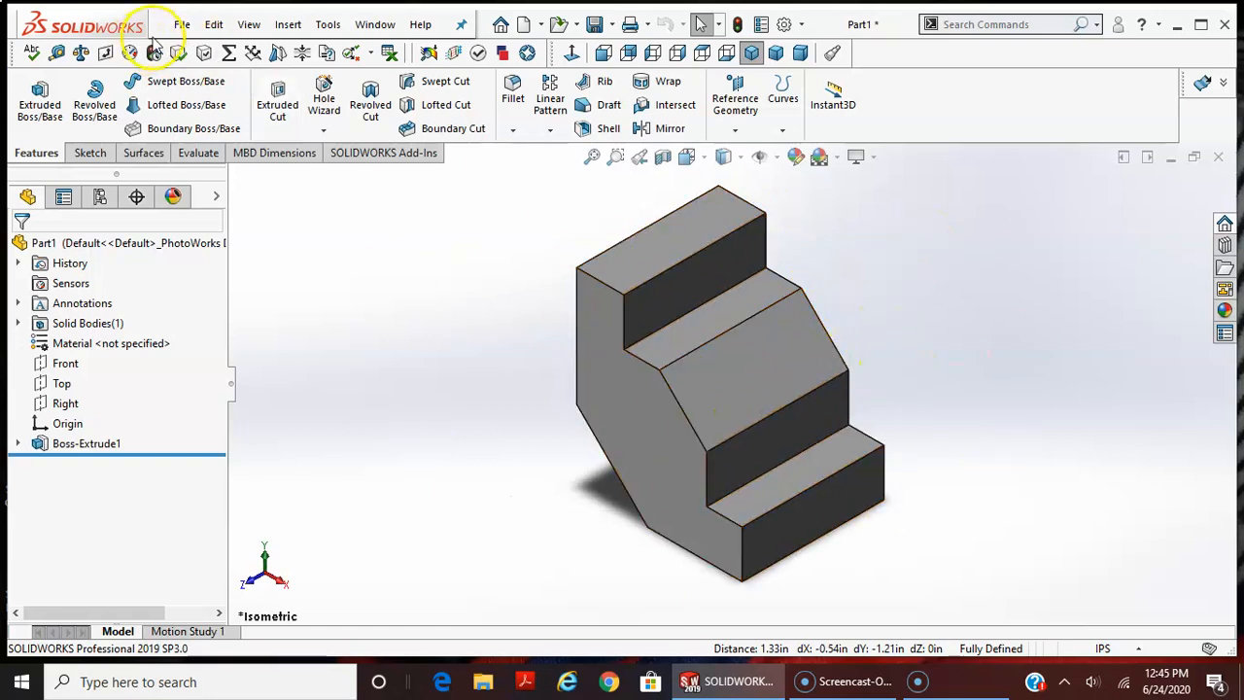
Save the part in the Downloads folder, naming it with the author's surname and initial followed by "extrudeexercise#1"
click(183, 24)
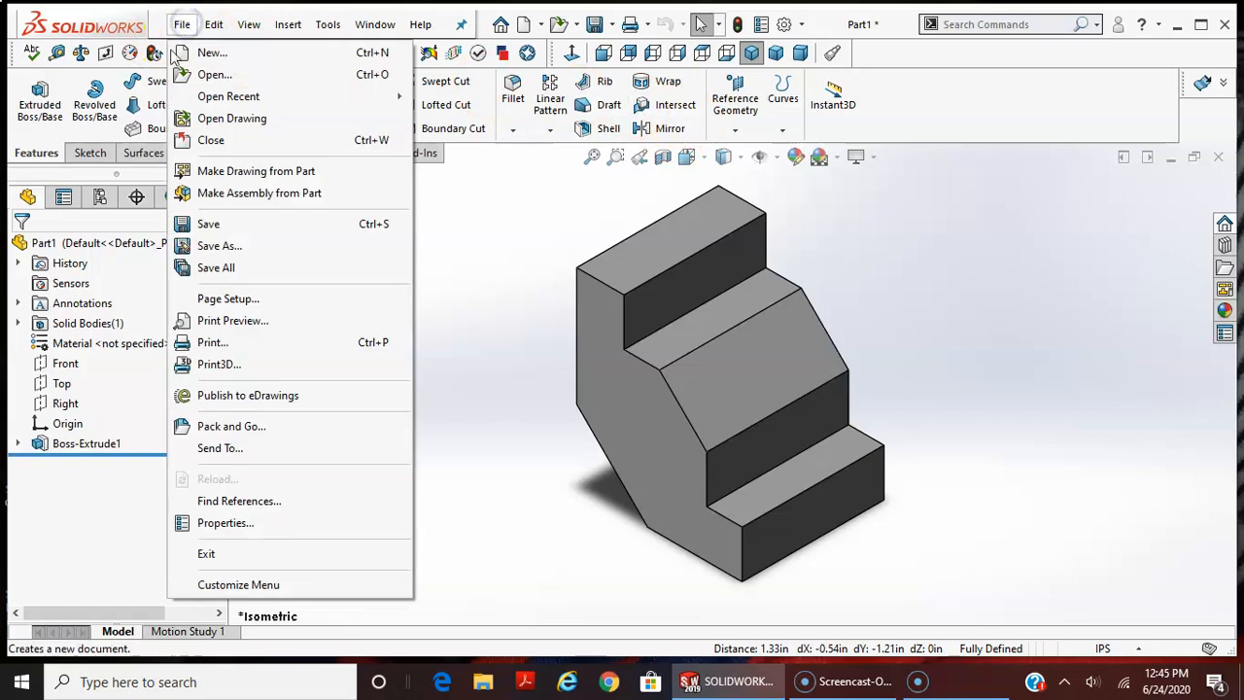
click(224, 245)
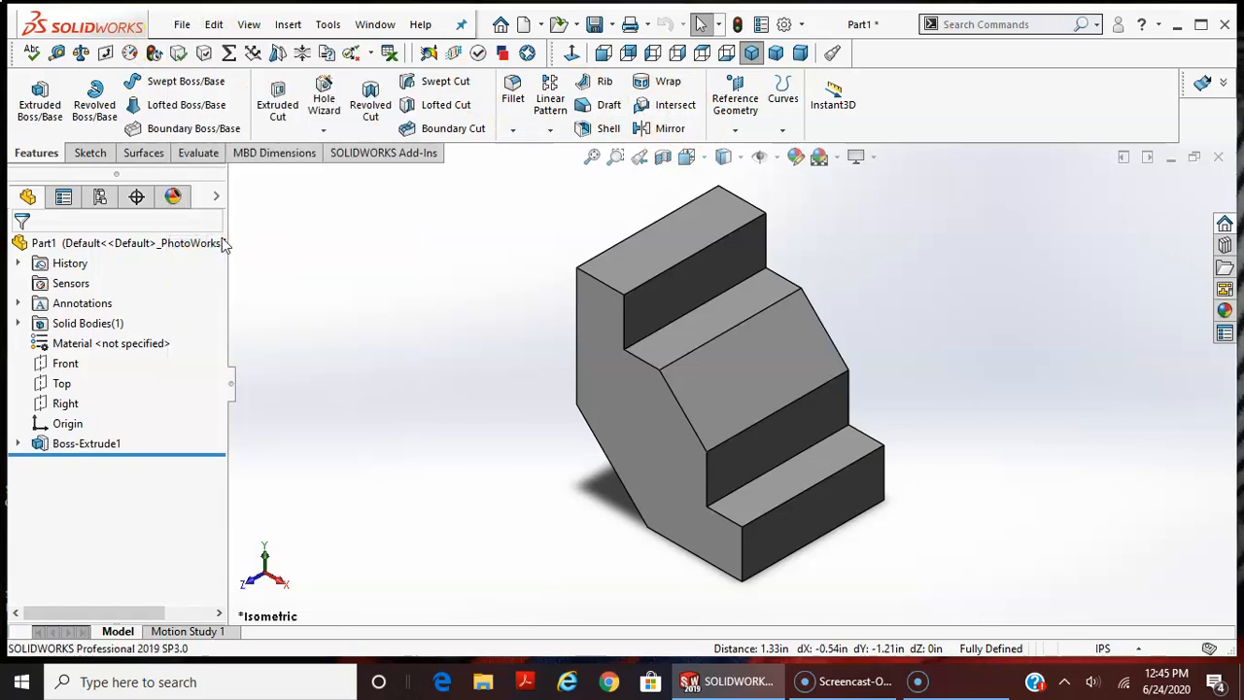
text(buechlermextrudeexercise#1)
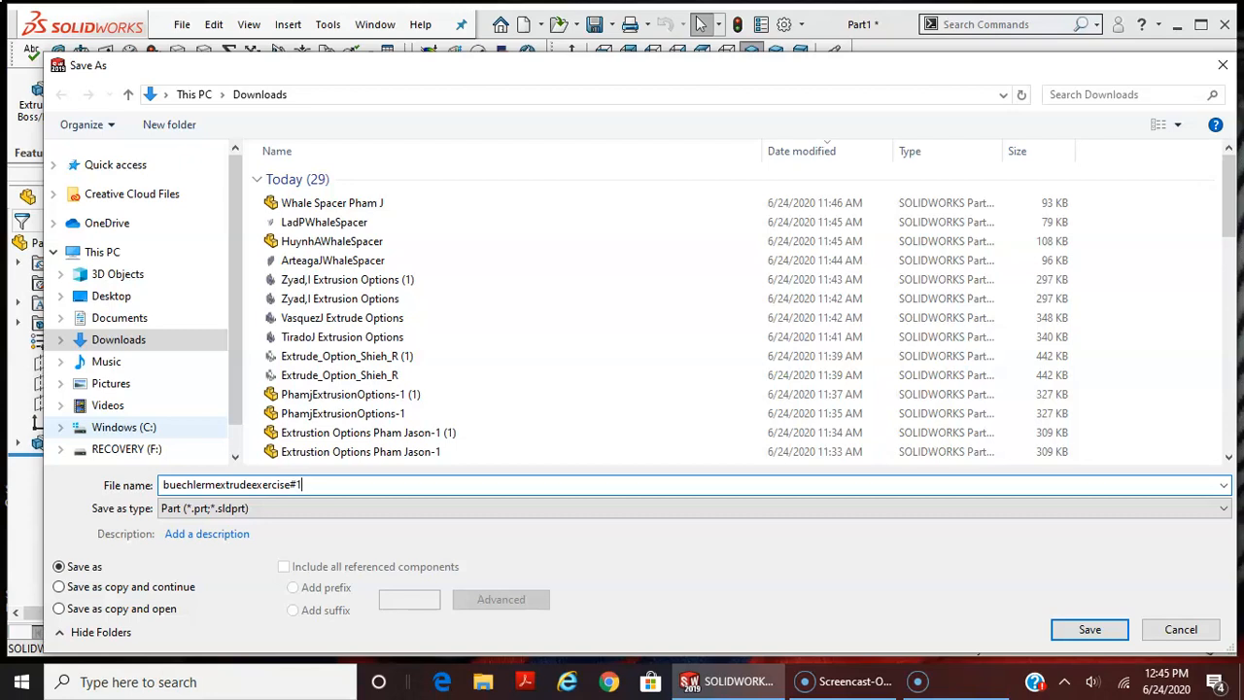
key(Return)
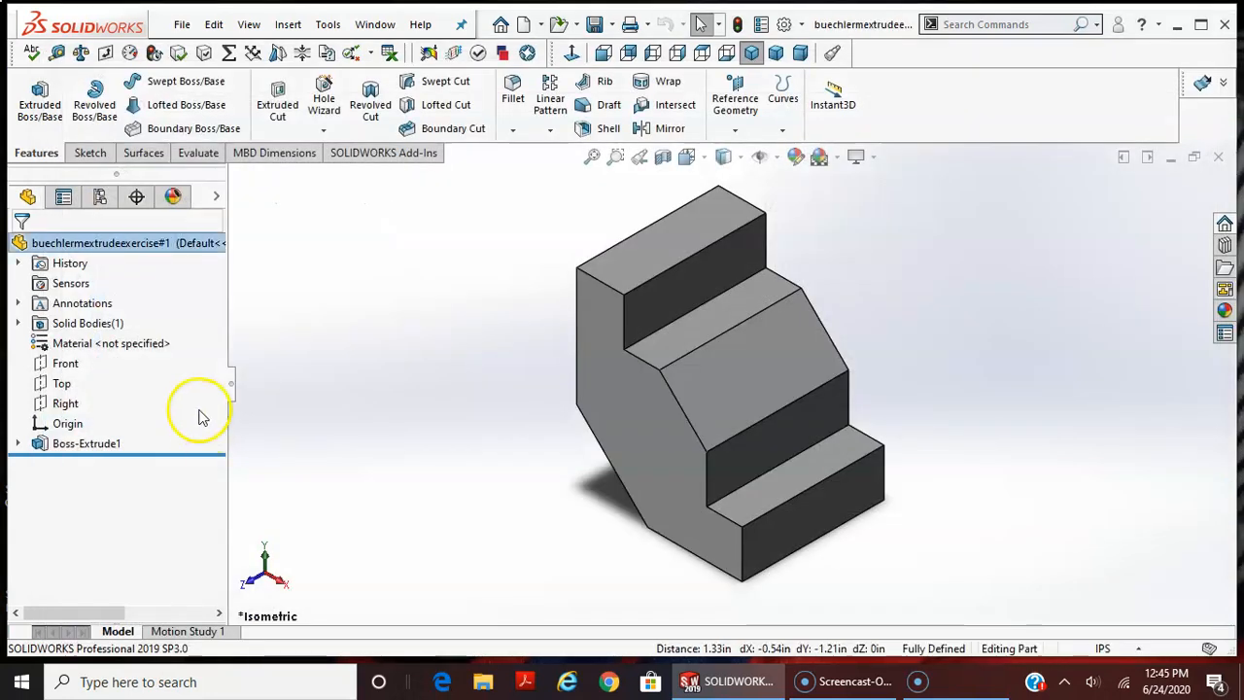
Enter the author's surname and initial and the title "extrude exercise 1" in the part's summary information
click(761, 25)
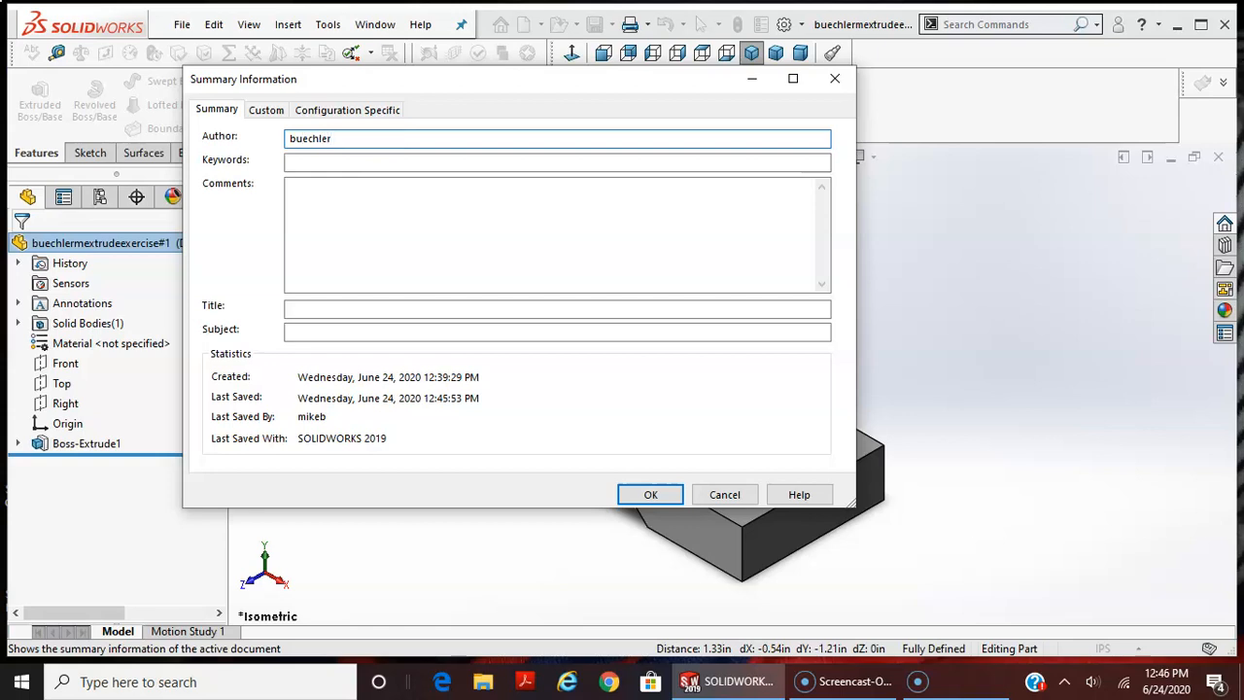
key(Tab)
key(Tab)
key(Tab)
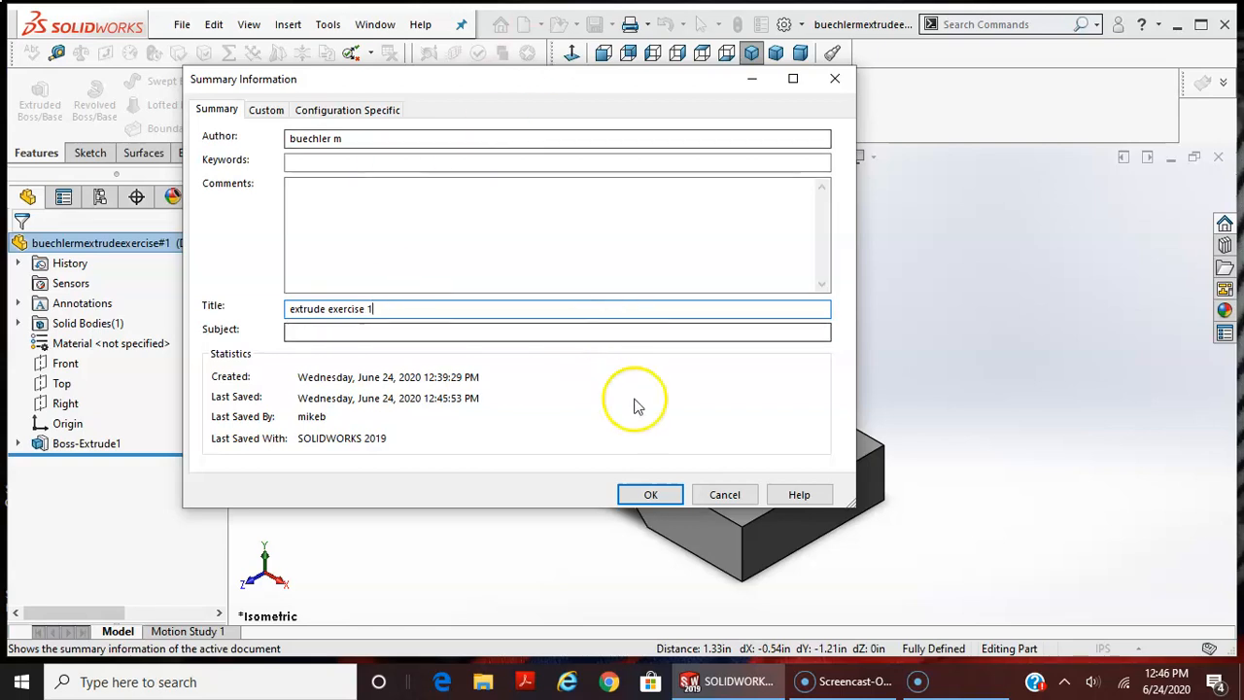
click(653, 494)
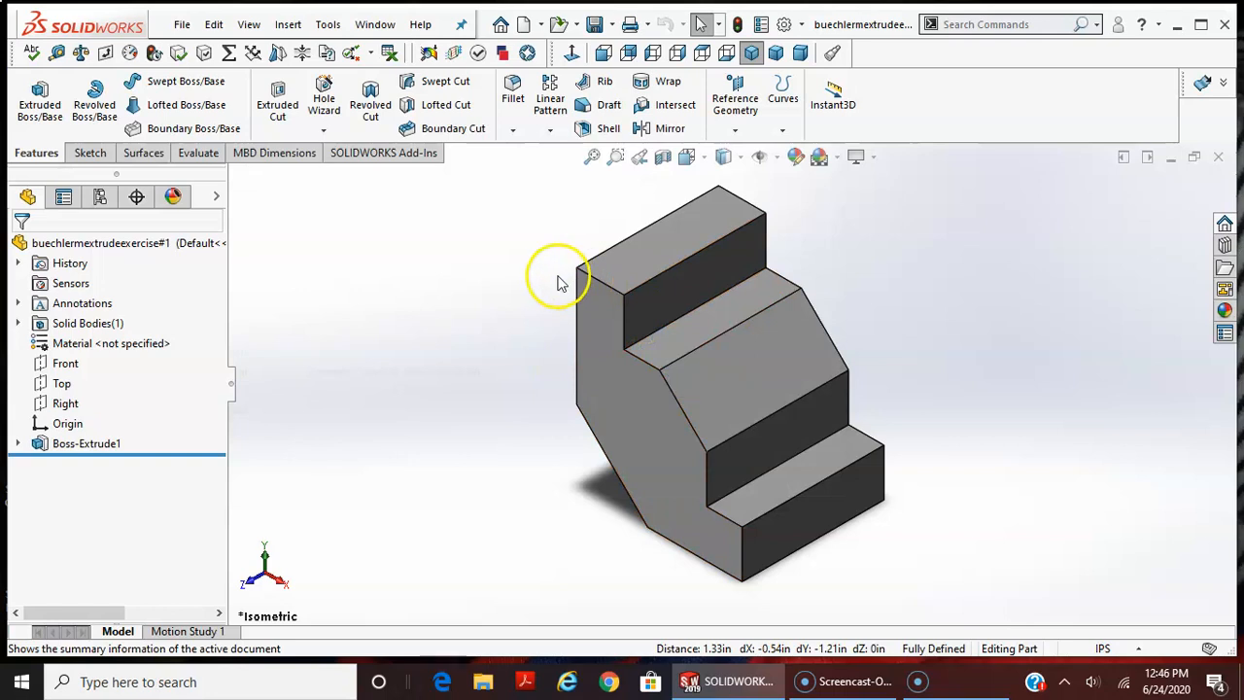
click(182, 24)
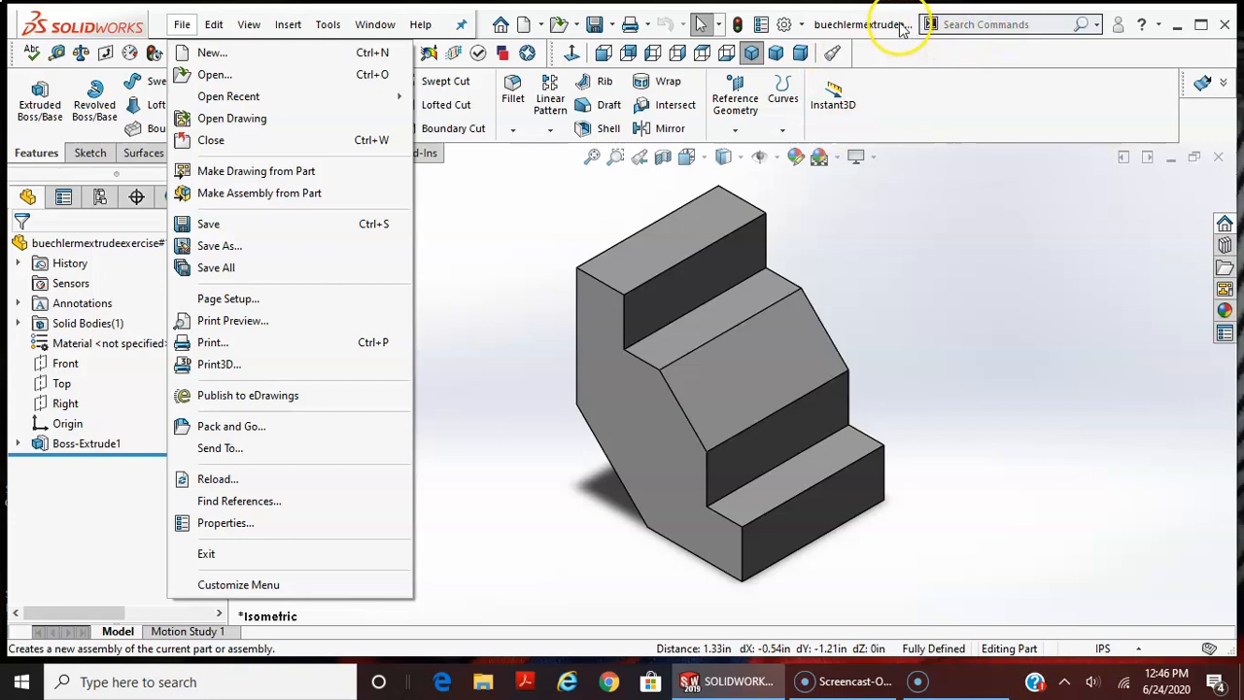
click(821, 25)
click(834, 77)
click(182, 25)
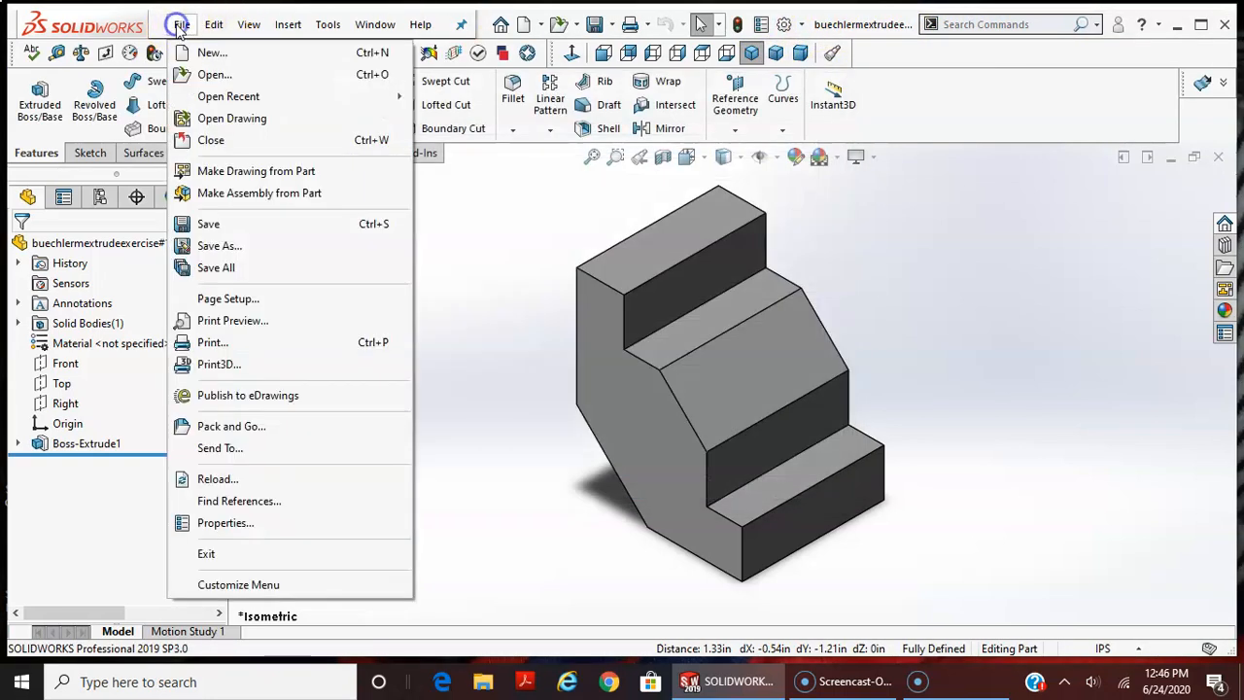
click(218, 247)
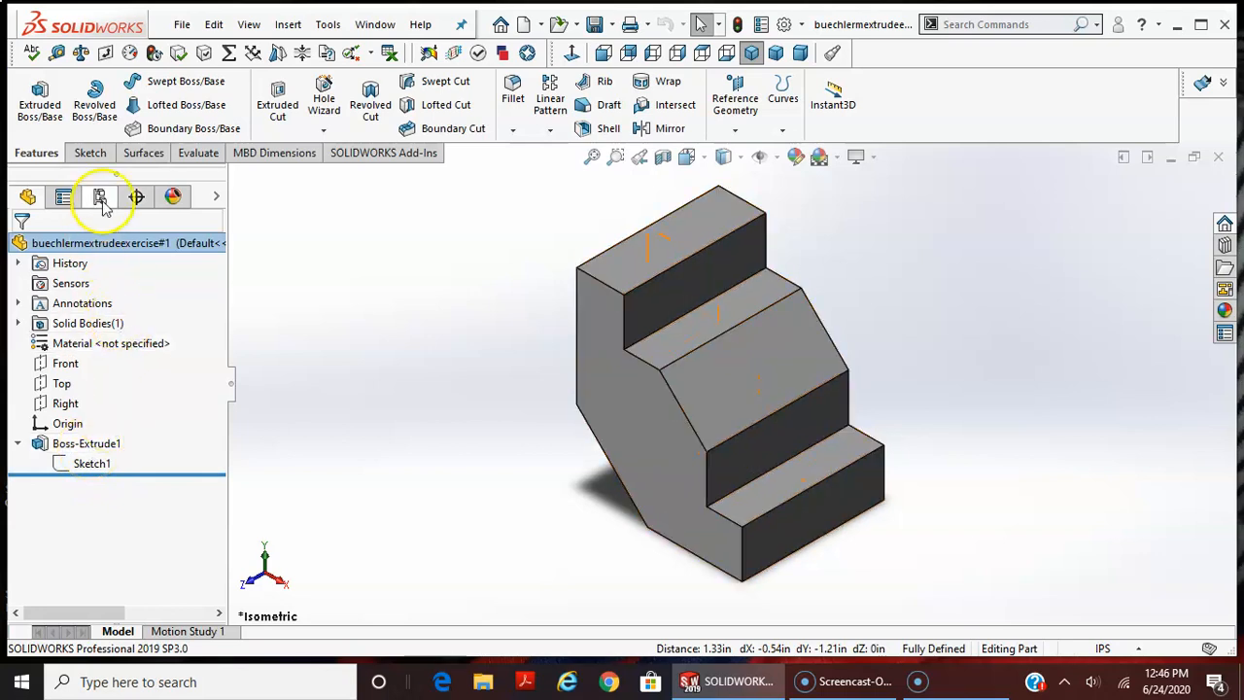
Sketch a center rectangle about 1.8 in long on the block's uppermost face, centred on the midpoint of the face's front edge
click(92, 154)
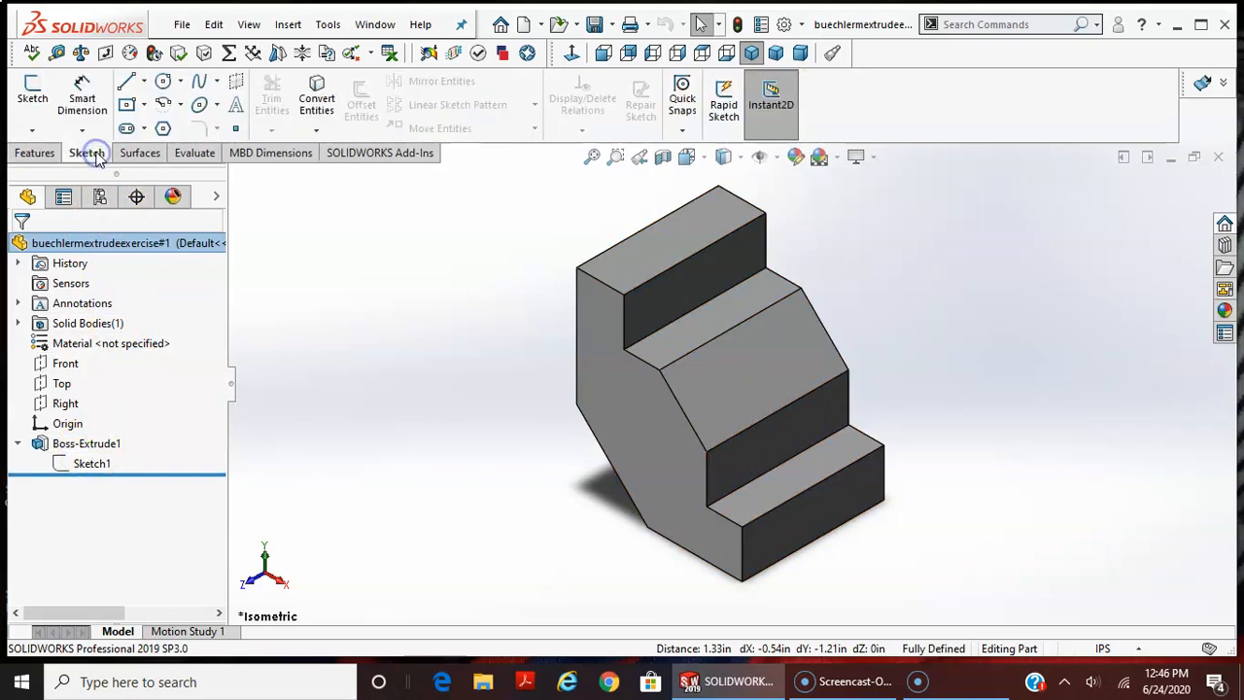
click(32, 94)
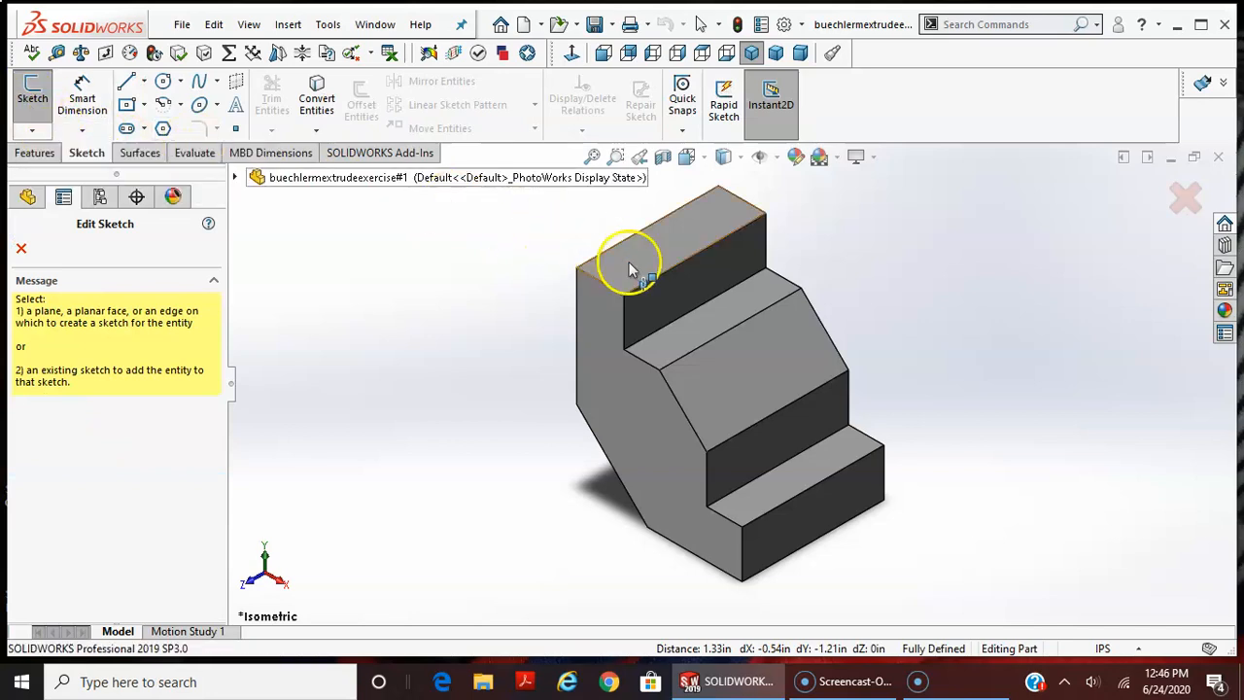
click(655, 254)
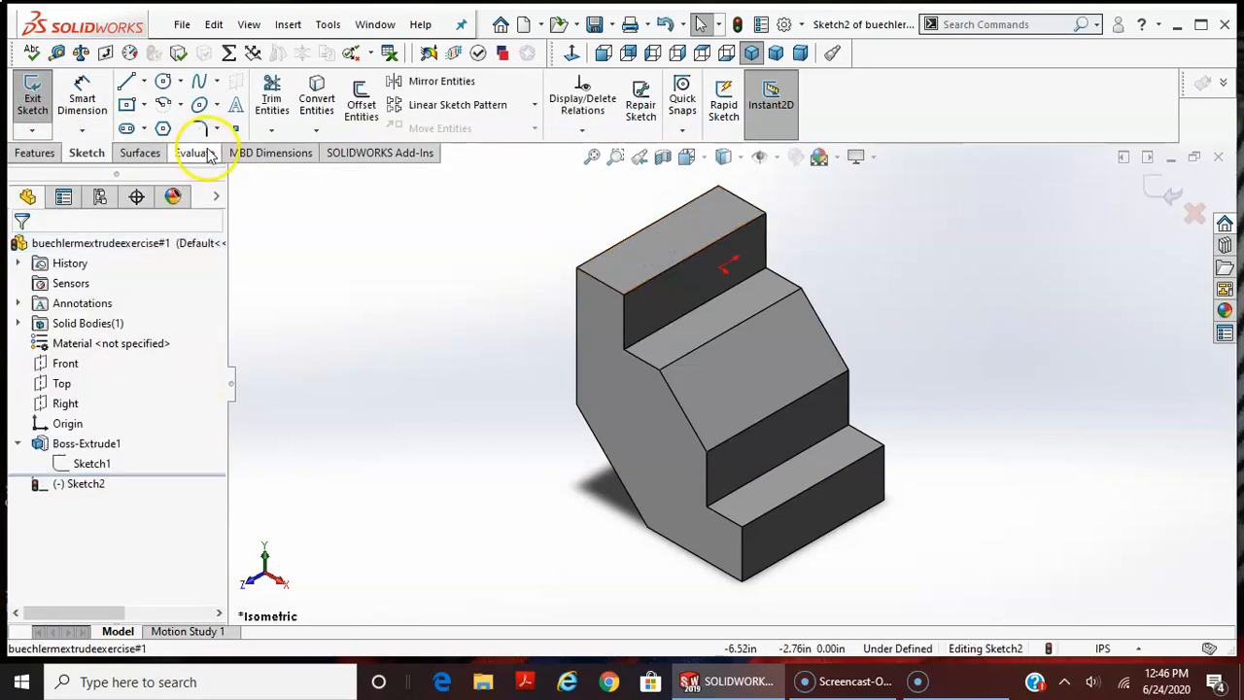
click(126, 105)
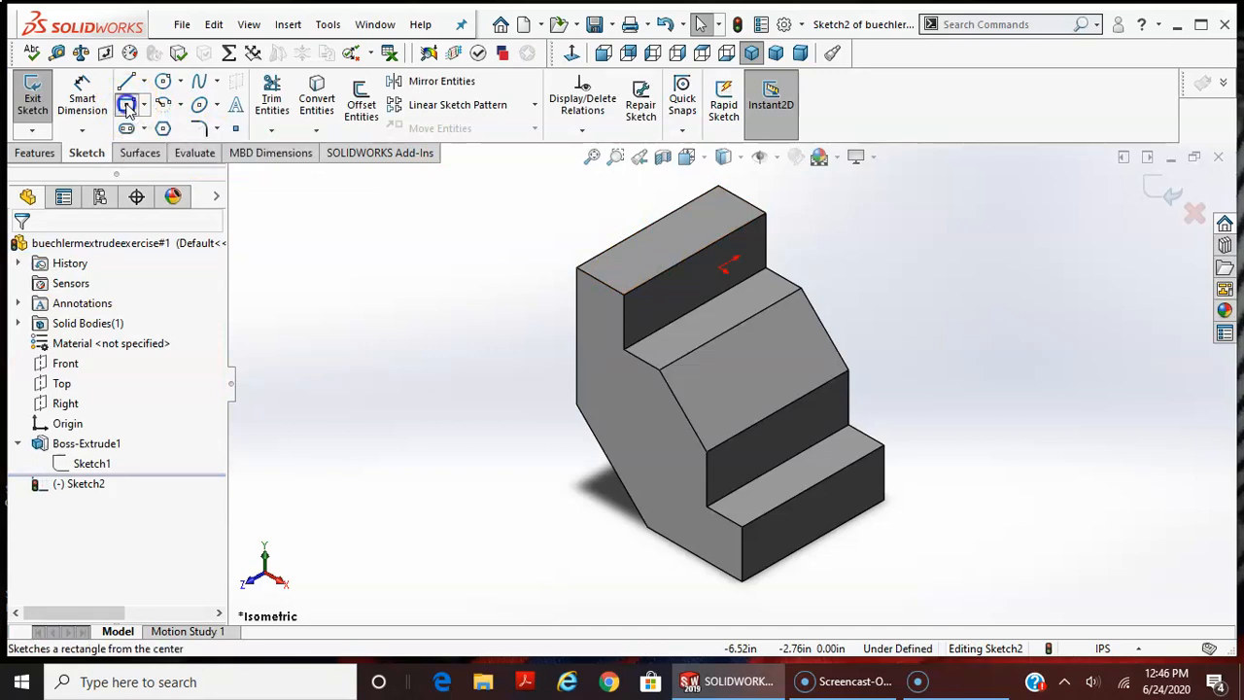
scroll(755, 233, down, 3)
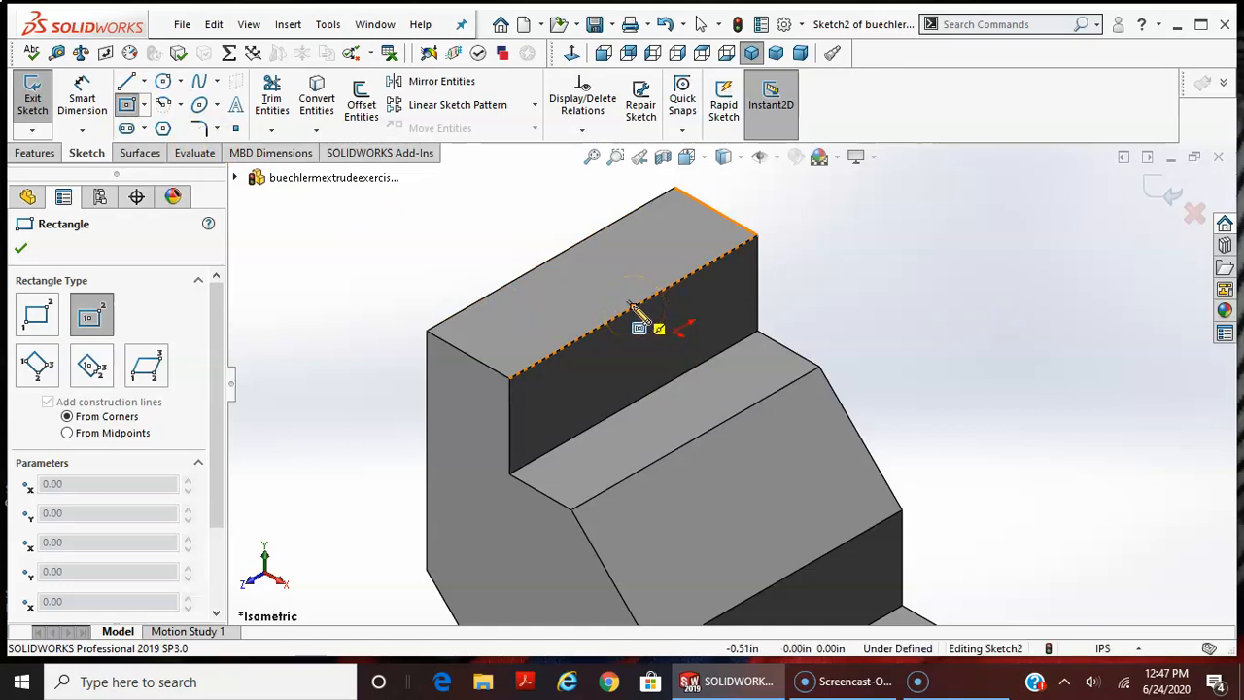
mouse_move(631, 309)
mouse_down()
mouse_move(670, 253)
mouse_move(670, 243)
mouse_move(647, 286)
mouse_move(660, 237)
mouse_up()
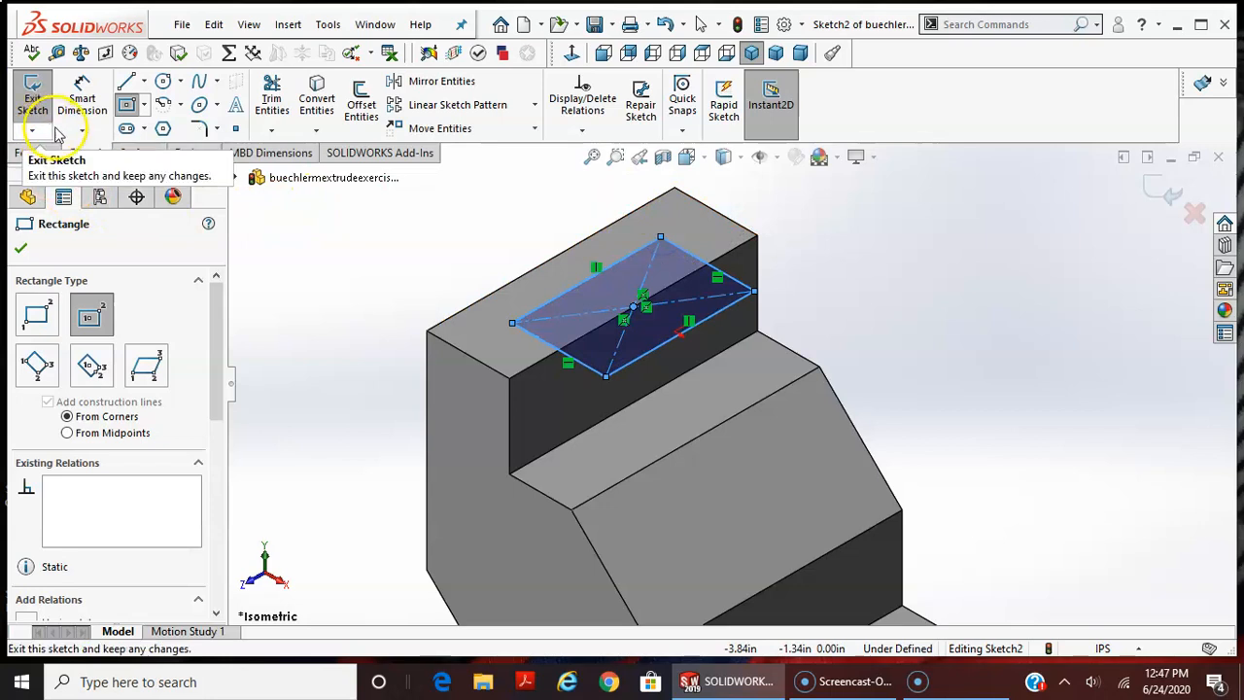
Add a Smart Dimension to the long back side of the rectangle on the uppermost face
click(83, 102)
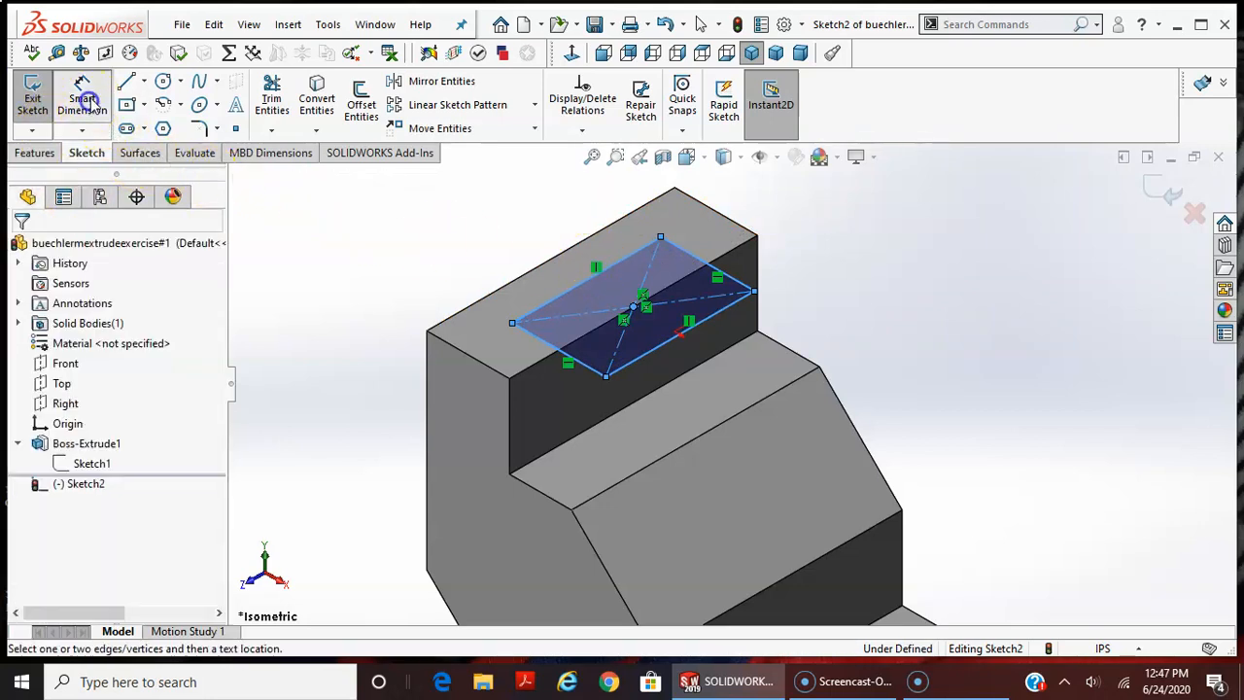
click(575, 288)
click(494, 225)
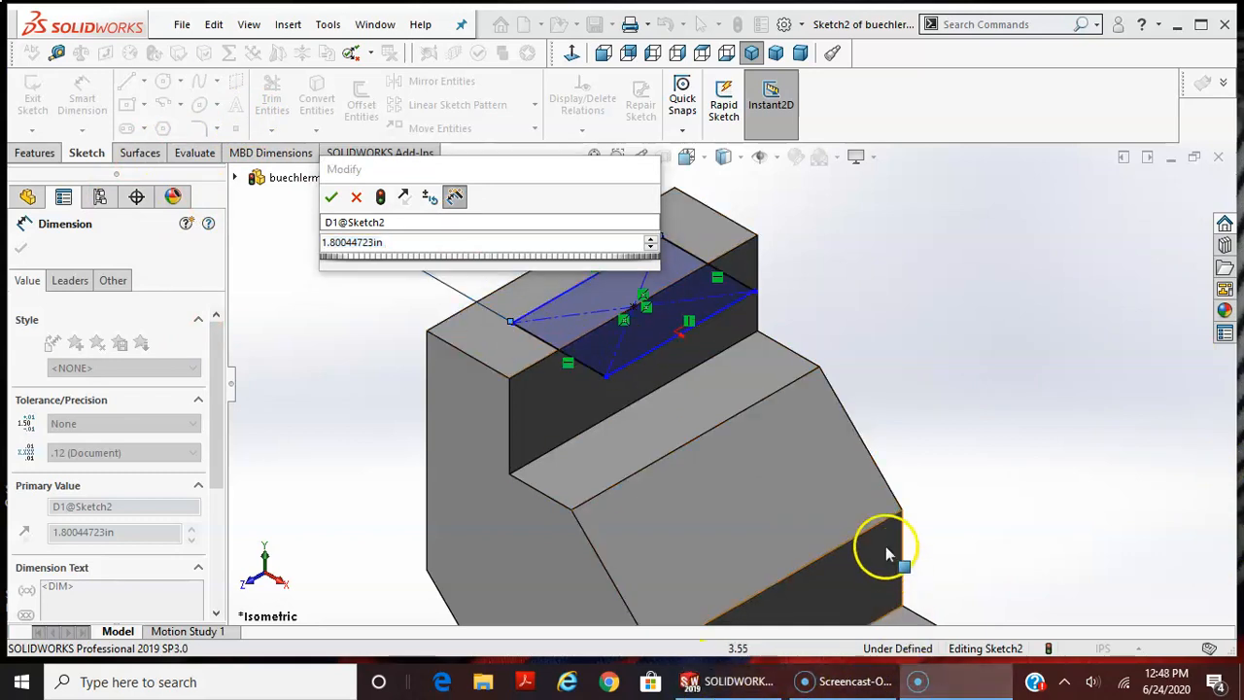
click(833, 683)
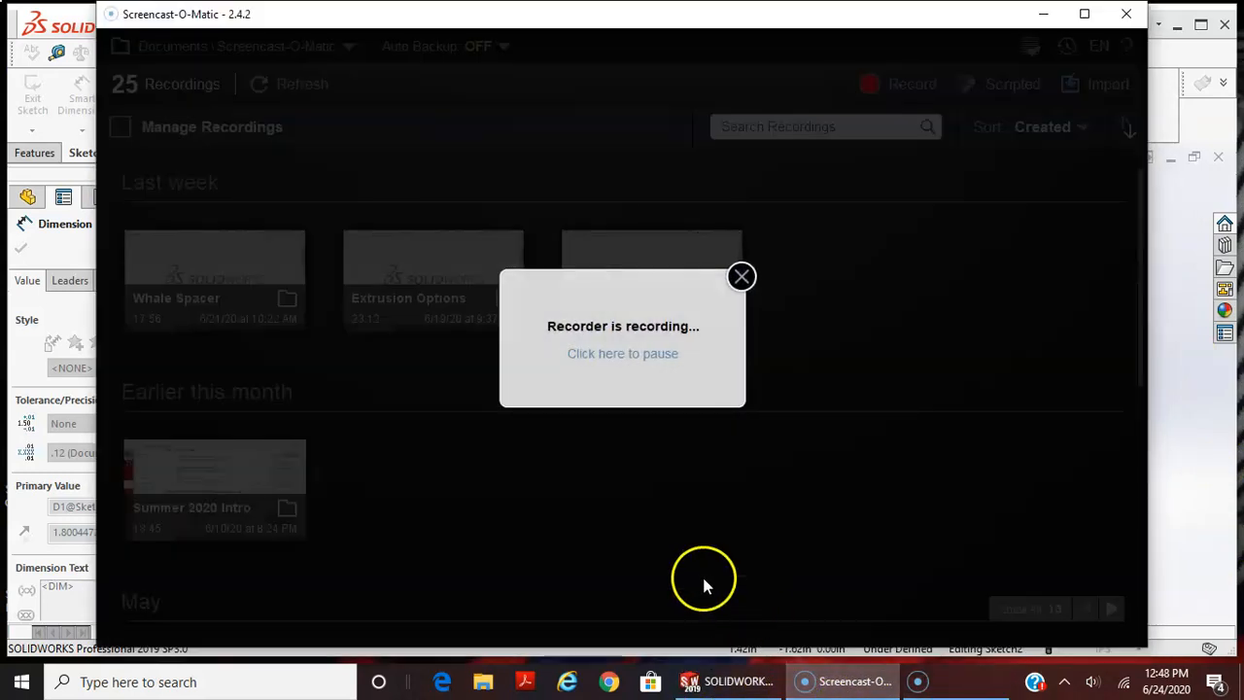